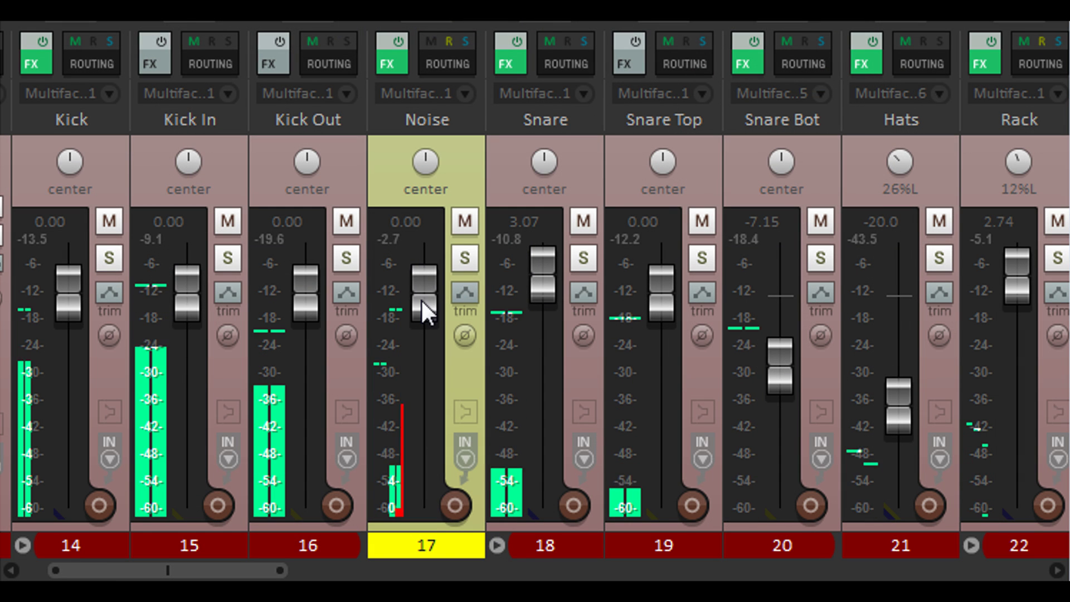
# Pull the Noise track fader down to -inf, then bring it back up to about 0 dB
pyautogui.moveTo(420, 299); pyautogui.dragTo(434, 552)
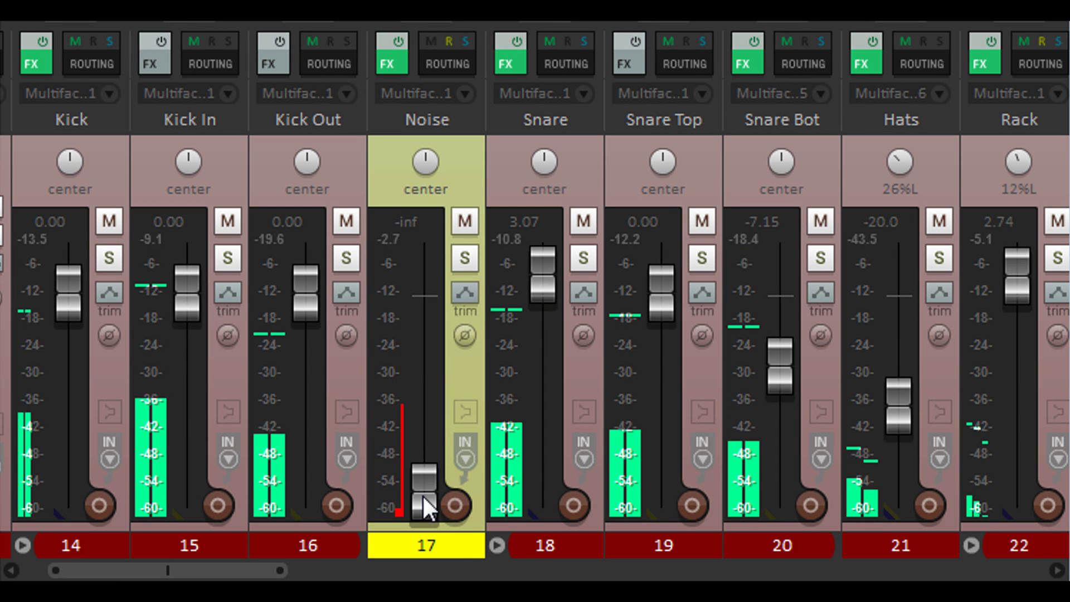
pyautogui.moveTo(422, 494); pyautogui.dragTo(419, 302)
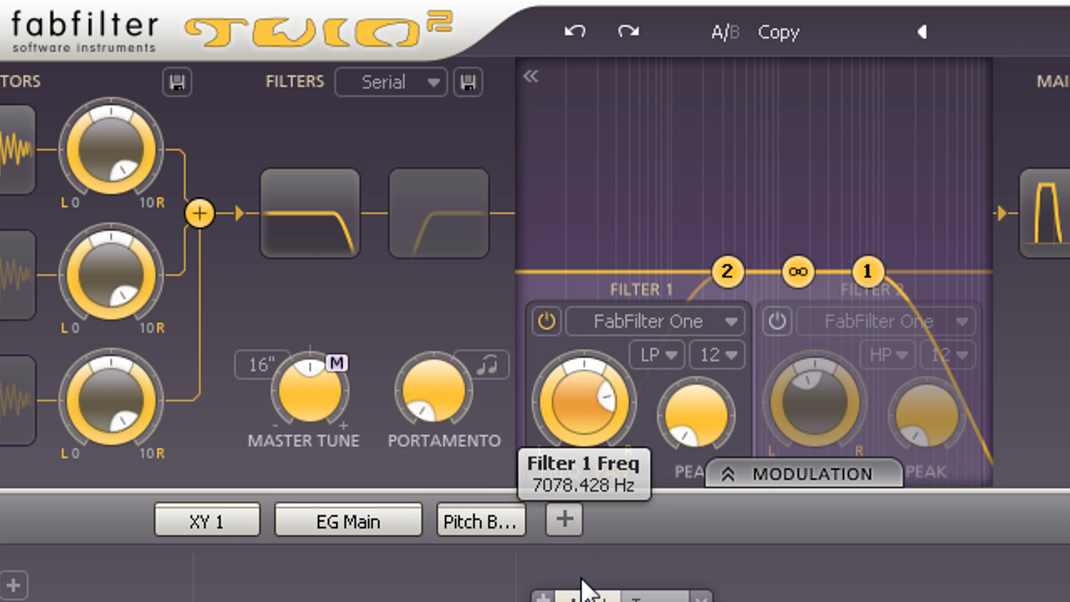
# Disable Filter 1 in the Twin 2 synth
pyautogui.click(544, 323)
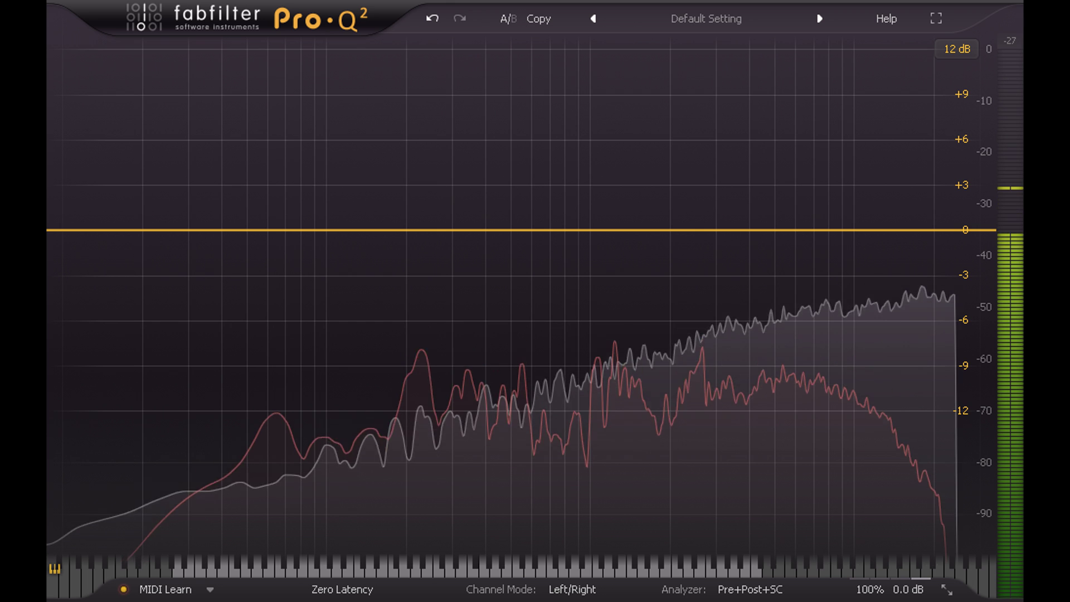
# Start Pro-Q 2's EQ Match analysis with Side Chain as the reference
pyautogui.click(764, 589)
pyautogui.click(797, 560)
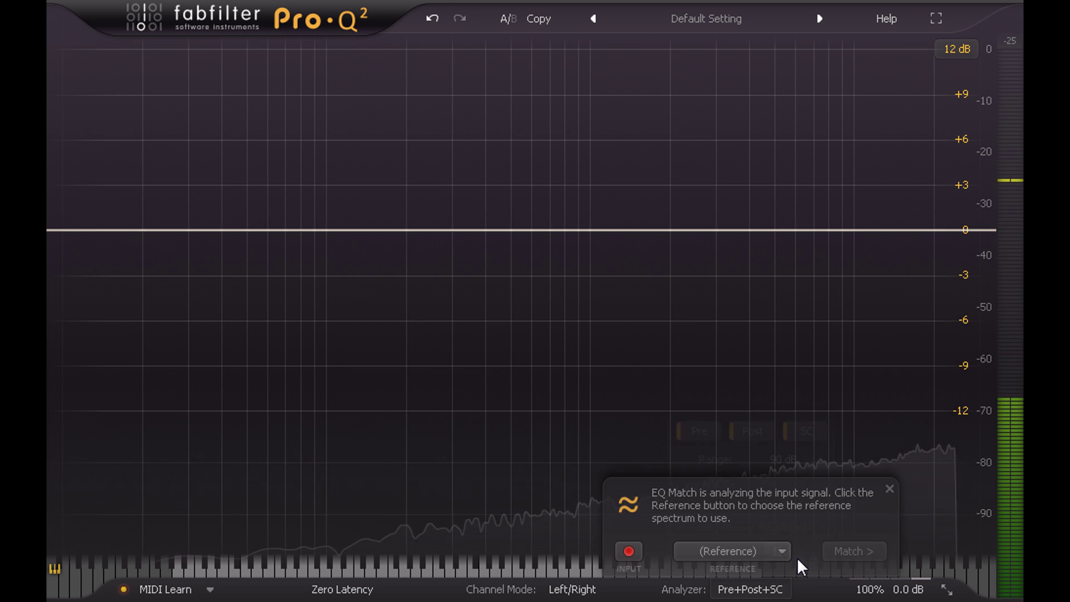
pyautogui.click(766, 551)
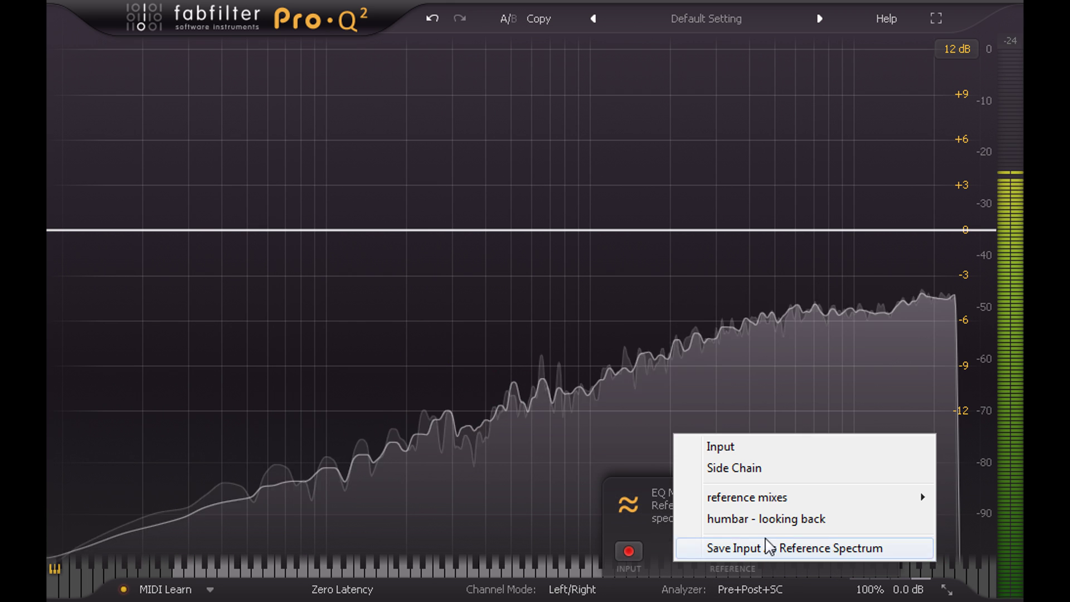
pyautogui.click(768, 468)
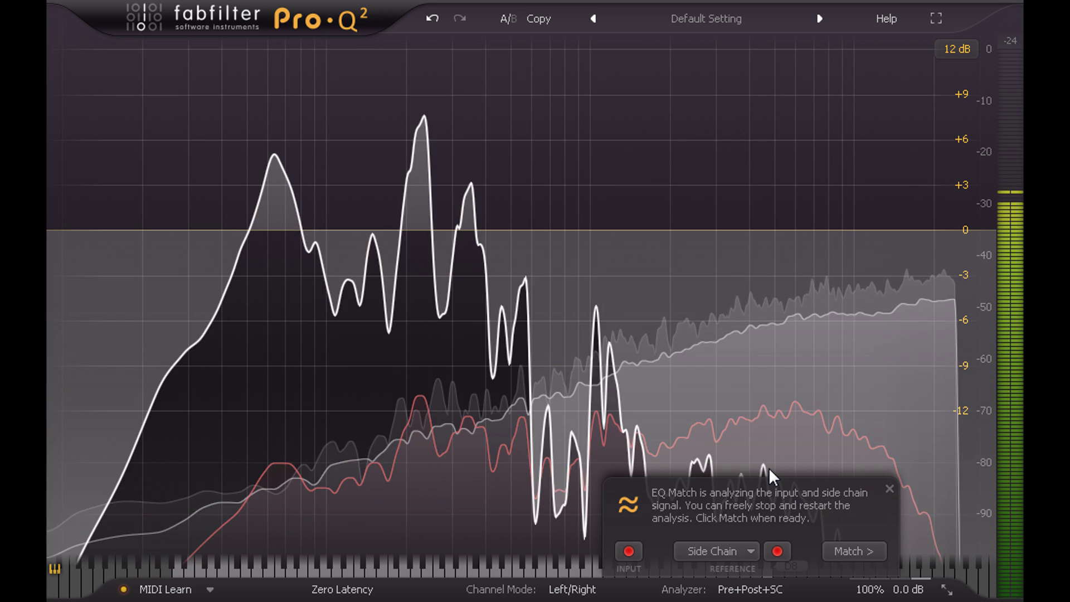
# Widen the display range to 30 dB and enable output Auto gain
pyautogui.click(958, 49)
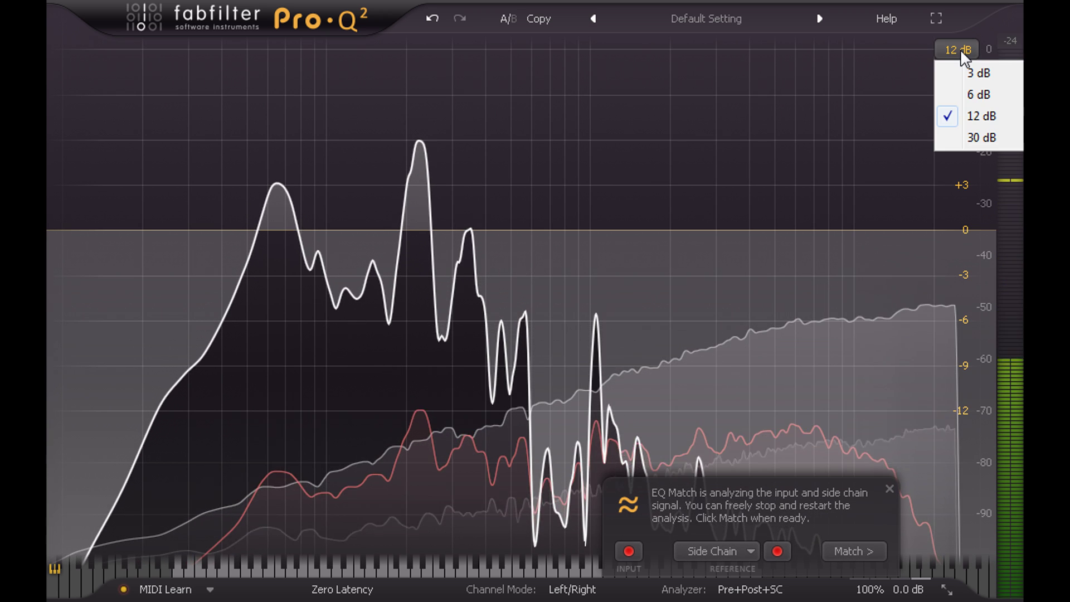
pyautogui.click(958, 133)
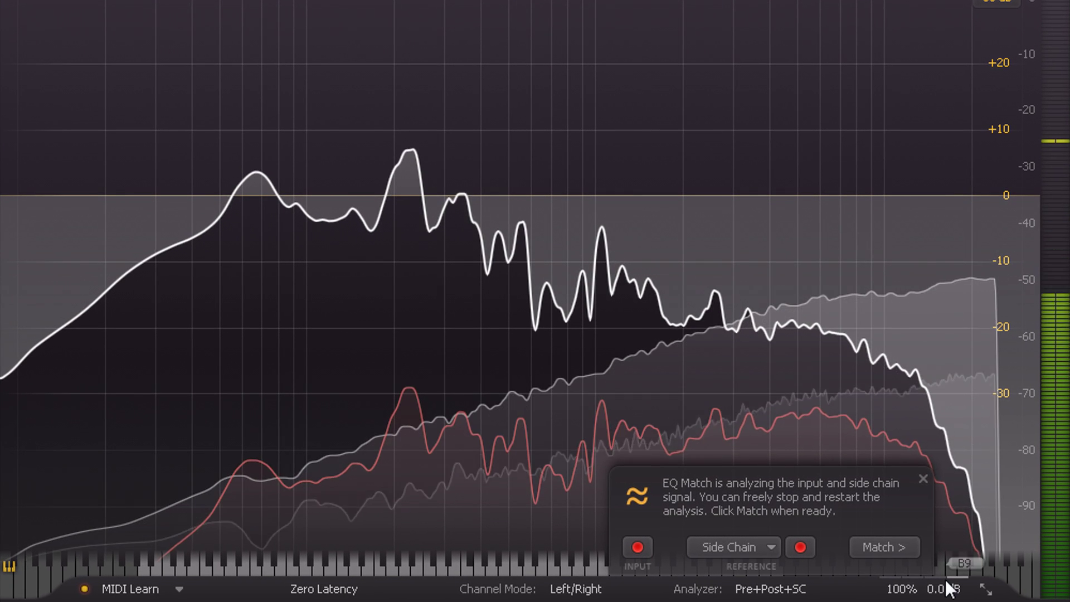
pyautogui.moveTo(946, 581)
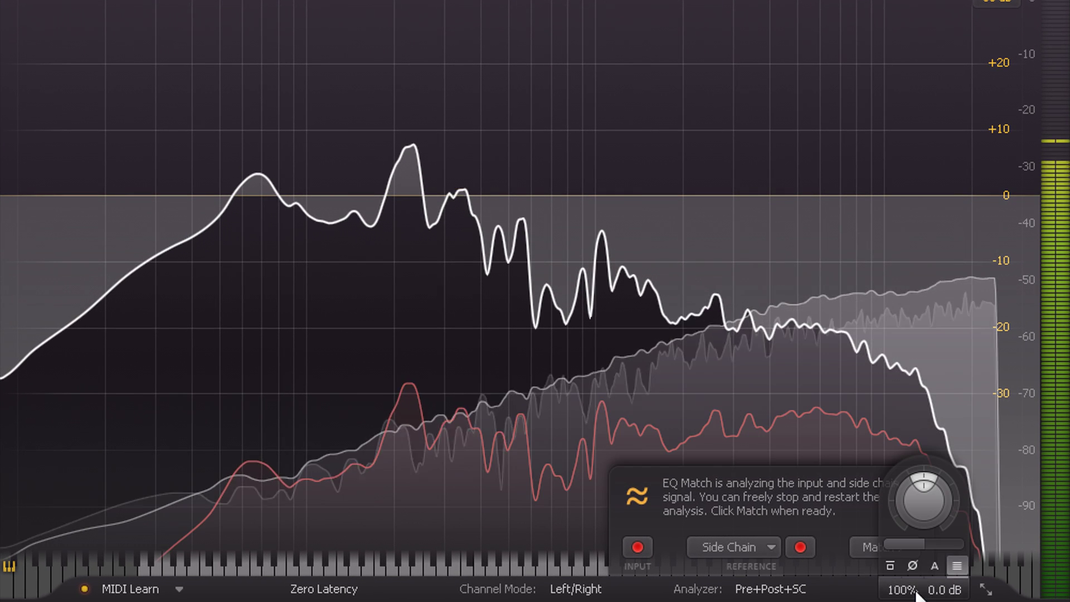
pyautogui.click(934, 565)
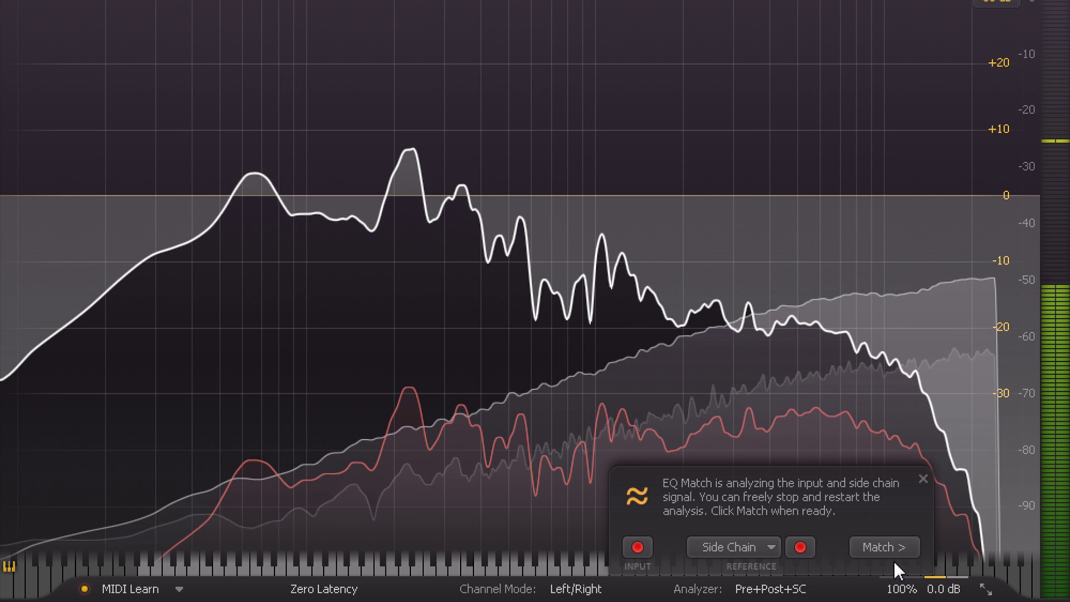
# Generate the matched EQ with 12 bands instead of 9 and finish the match
pyautogui.click(879, 546)
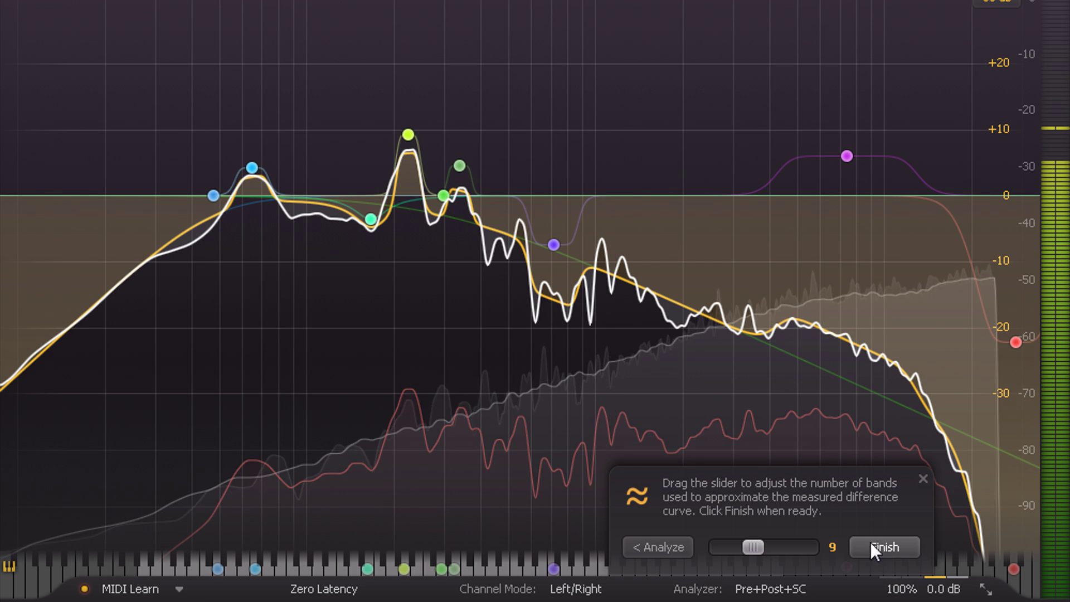
pyautogui.moveTo(754, 545); pyautogui.dragTo(767, 540)
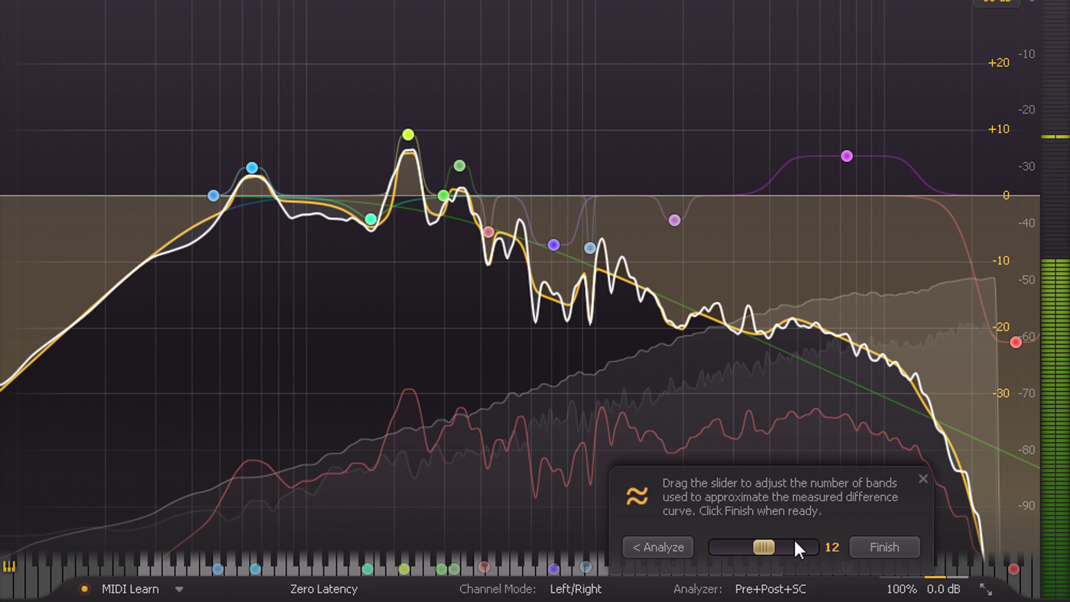
pyautogui.click(871, 546)
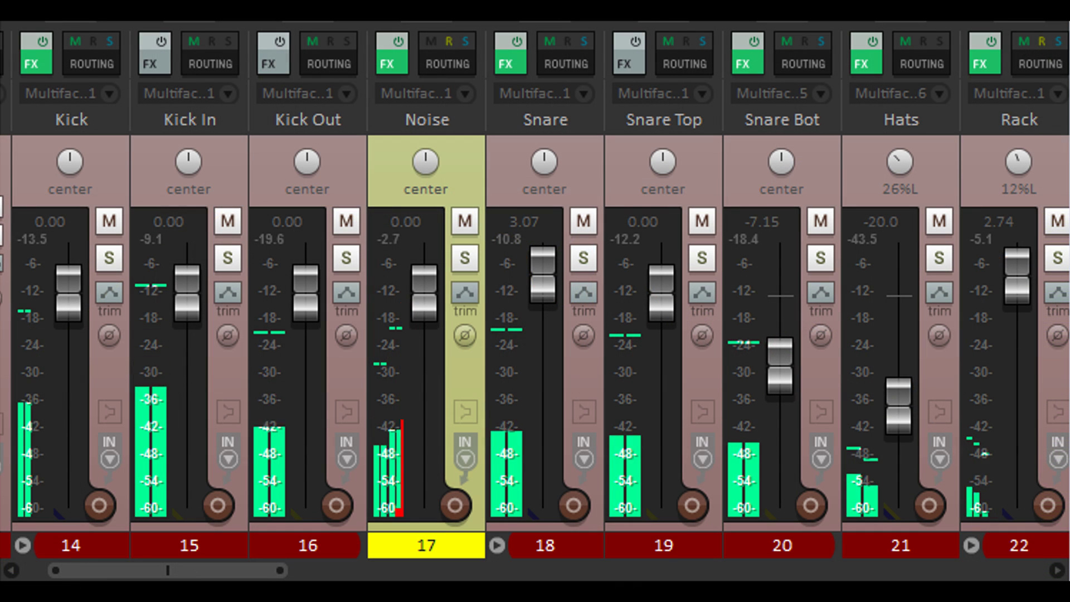
# Raise the Noise track fader to +7.56 dB with the mouse wheel
pyautogui.scroll(3, 421, 271)
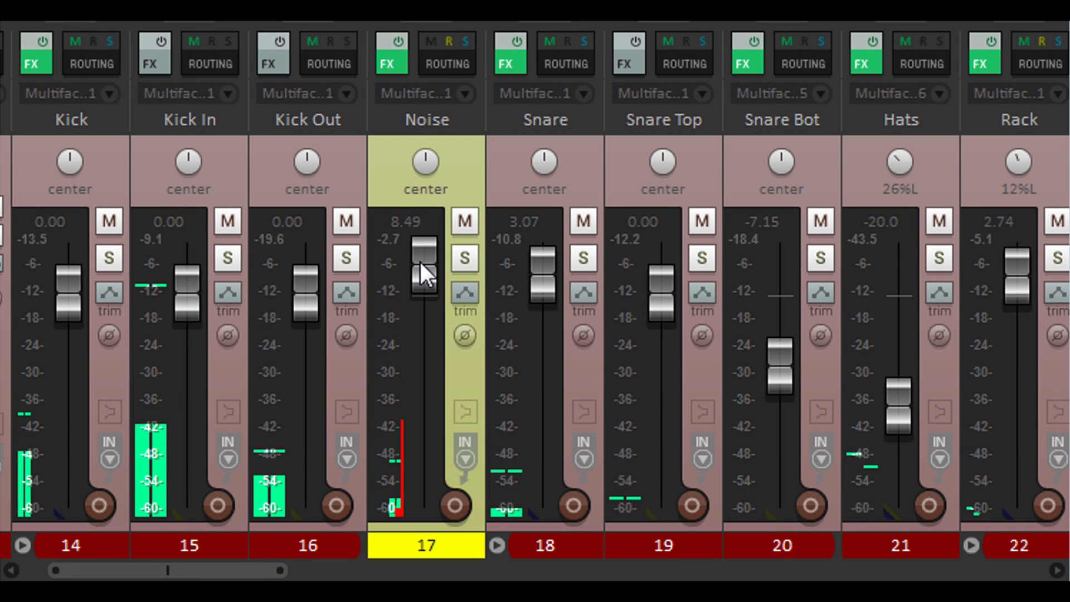
pyautogui.scroll(1, 418, 262)
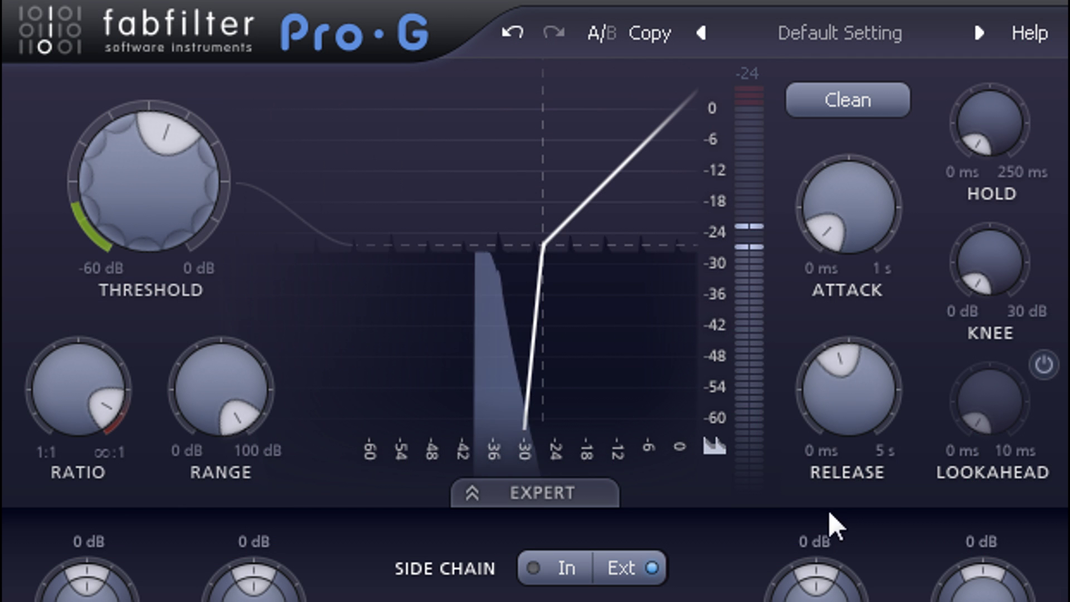
# Set Pro-G's Release knob to roughly 22 ms
pyautogui.scroll(5, 847, 359)
pyautogui.moveTo(848, 359); pyautogui.dragTo(839, 312)
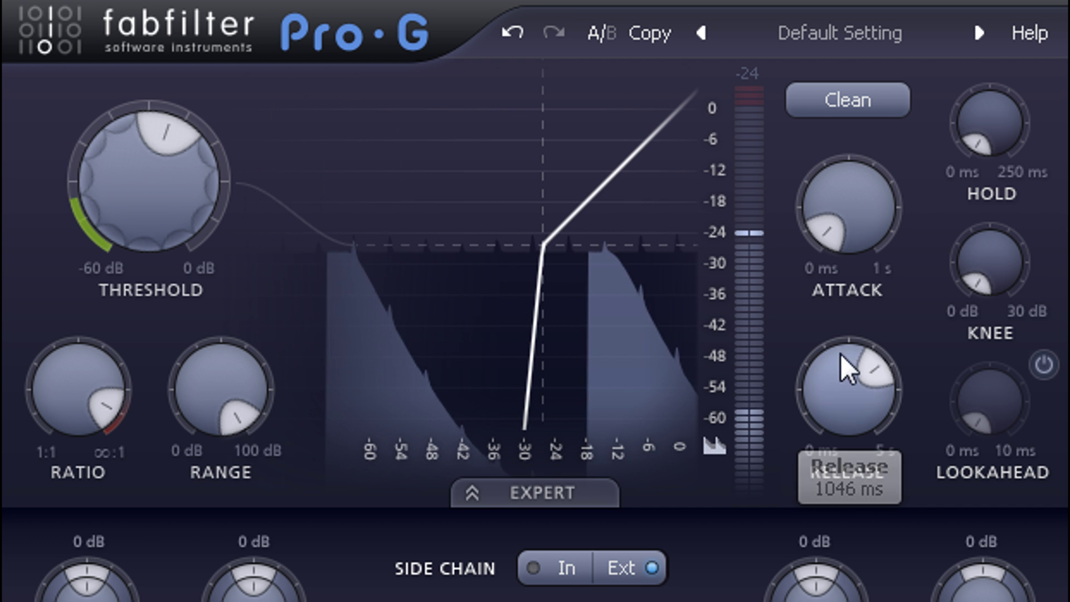
pyautogui.moveTo(839, 404); pyautogui.dragTo(842, 583)
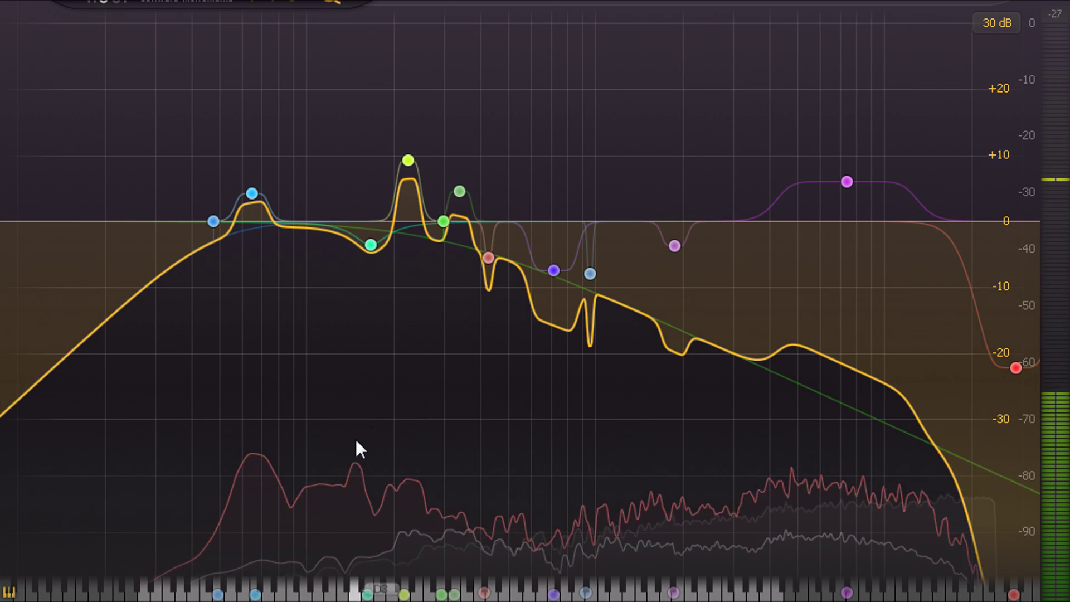
# Make band 13 (near 425 Hz) a Tilt Shelf with about +7.6 dB gain and Q 0.544
pyautogui.click(472, 234)
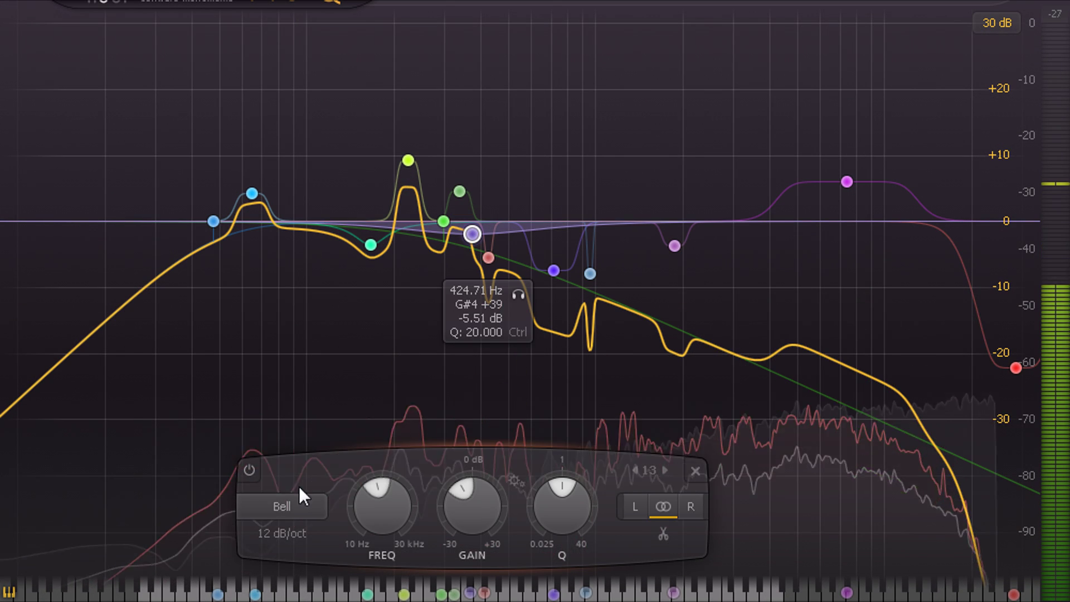
pyautogui.click(282, 504)
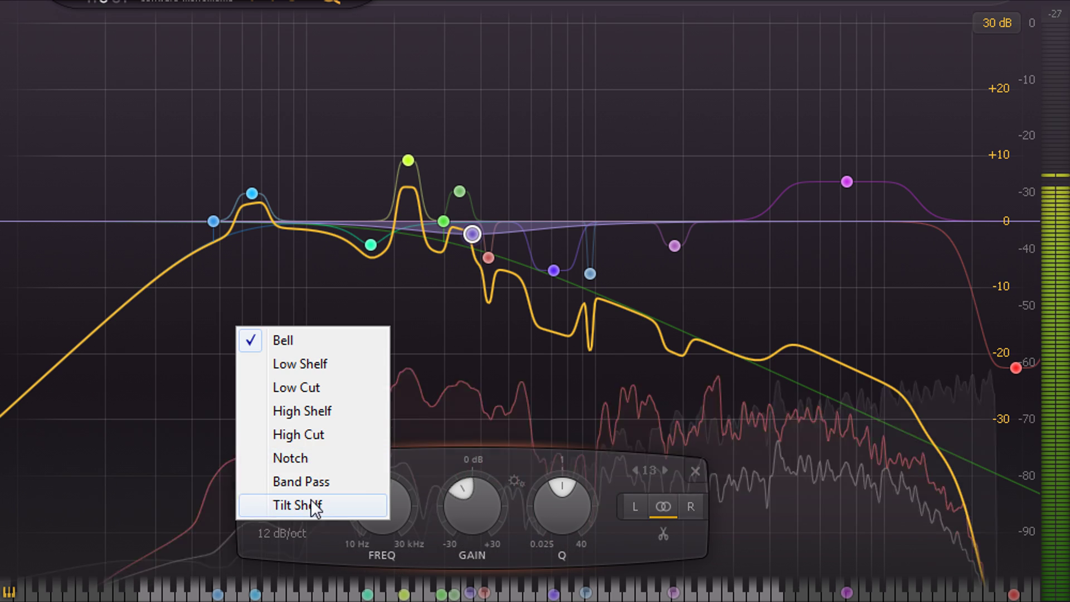
pyautogui.click(311, 504)
pyautogui.moveTo(474, 518); pyautogui.dragTo(478, 432)
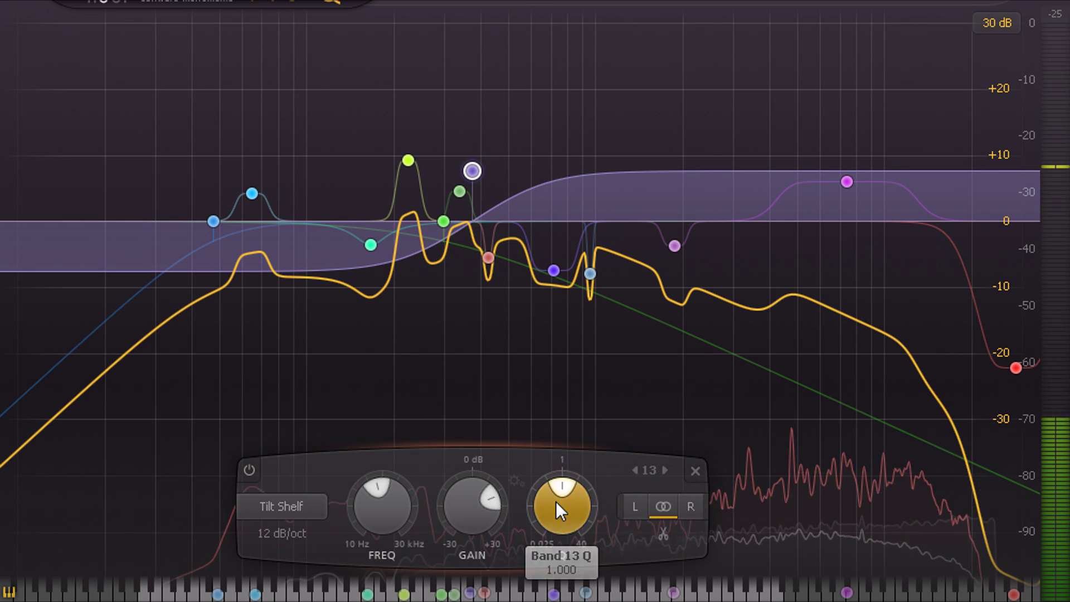
pyautogui.moveTo(559, 502); pyautogui.dragTo(553, 561)
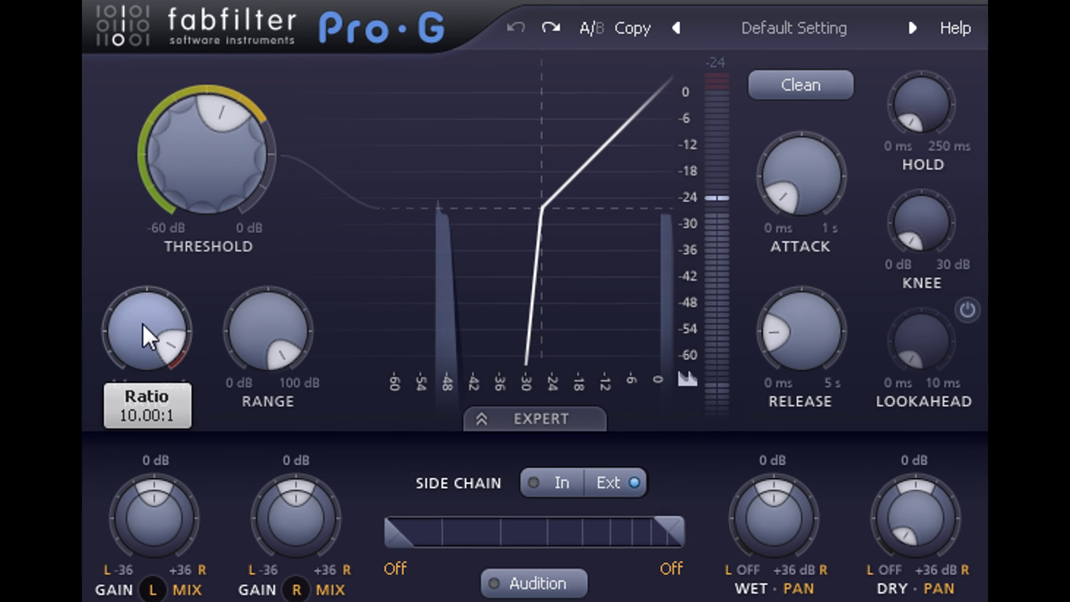
# Enter 2 as the gate ratio and drag the Threshold up to about -12 dB
pyautogui.doubleClick(172, 300)
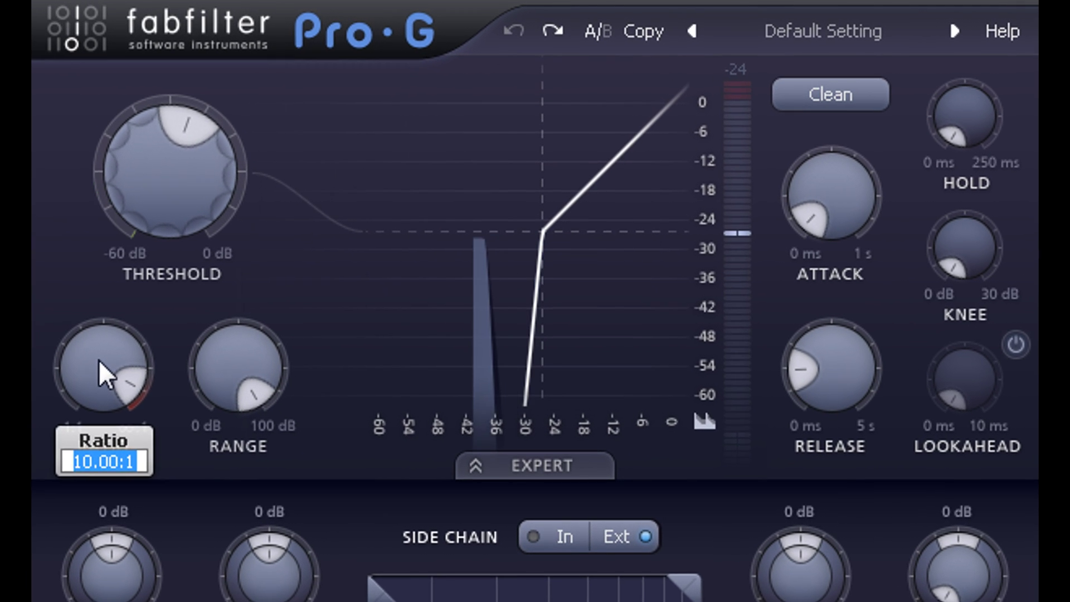
pyautogui.write('2')
pyautogui.press('Return')
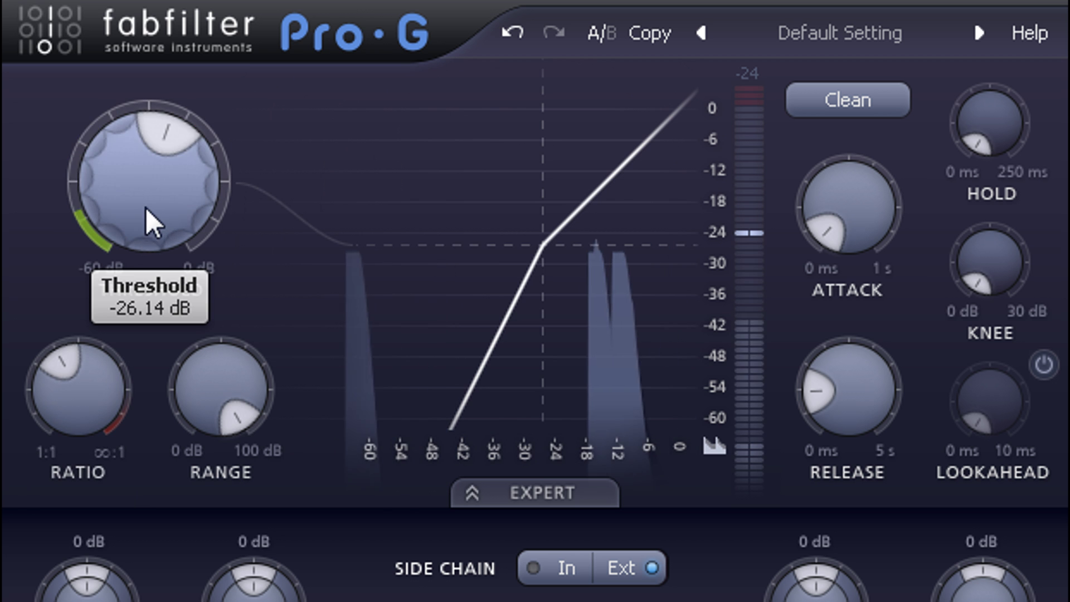
pyautogui.moveTo(149, 220); pyautogui.dragTo(134, 32)
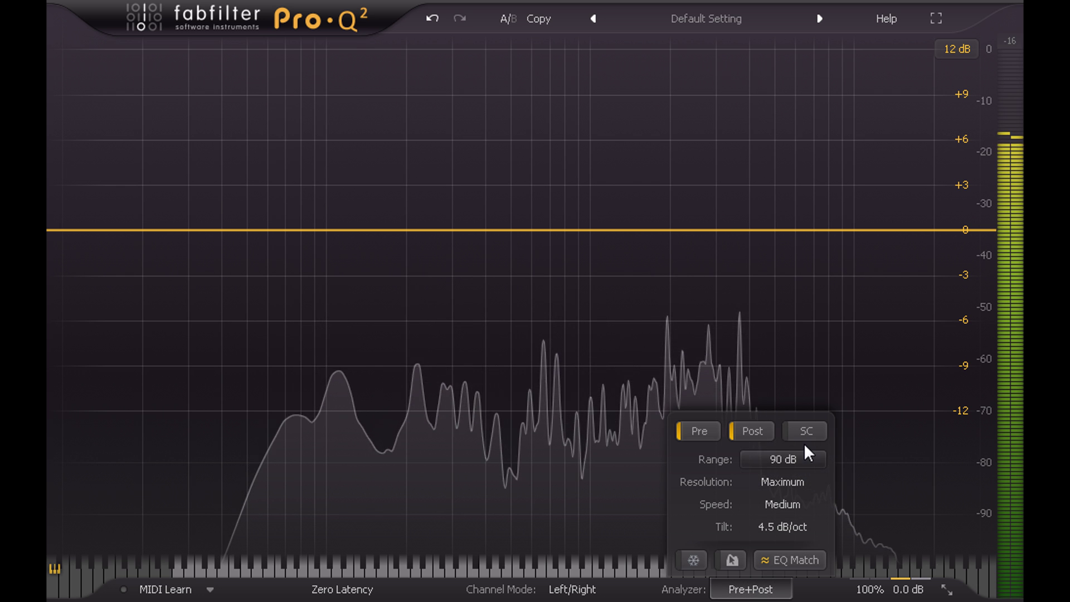
# Enable the SC analyzer, EQ-match against Side Chain, and set the display range to 30 dB
pyautogui.click(804, 430)
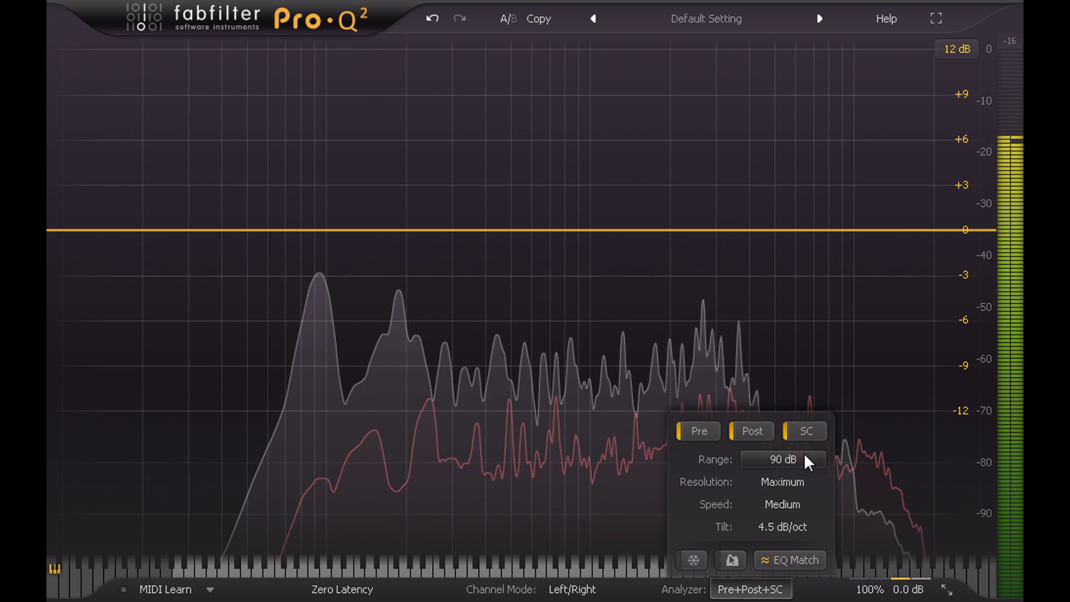
pyautogui.click(784, 559)
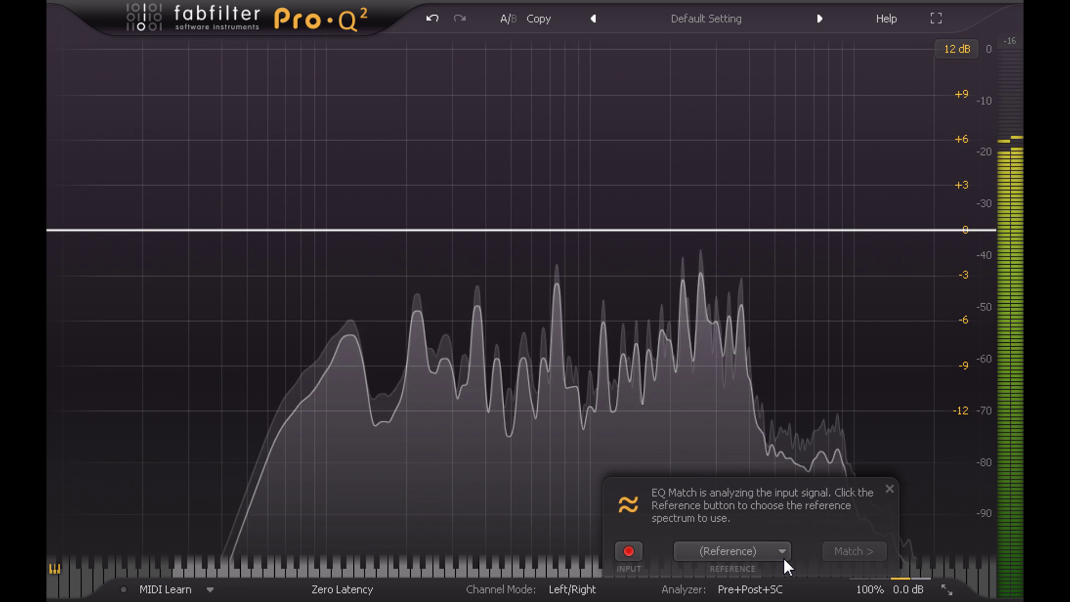
pyautogui.click(785, 559)
pyautogui.click(772, 470)
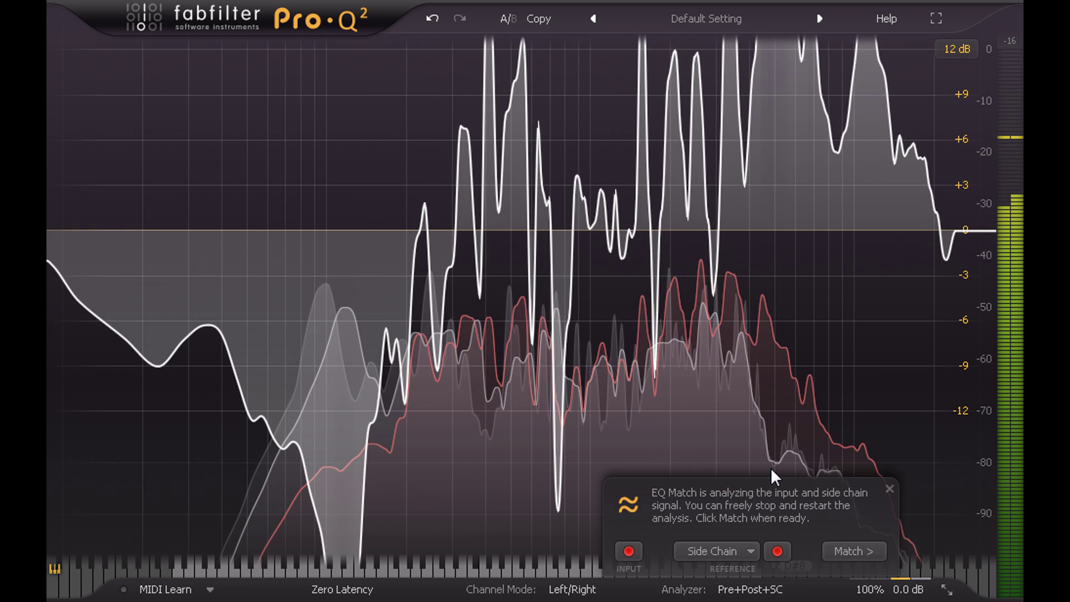
pyautogui.click(950, 50)
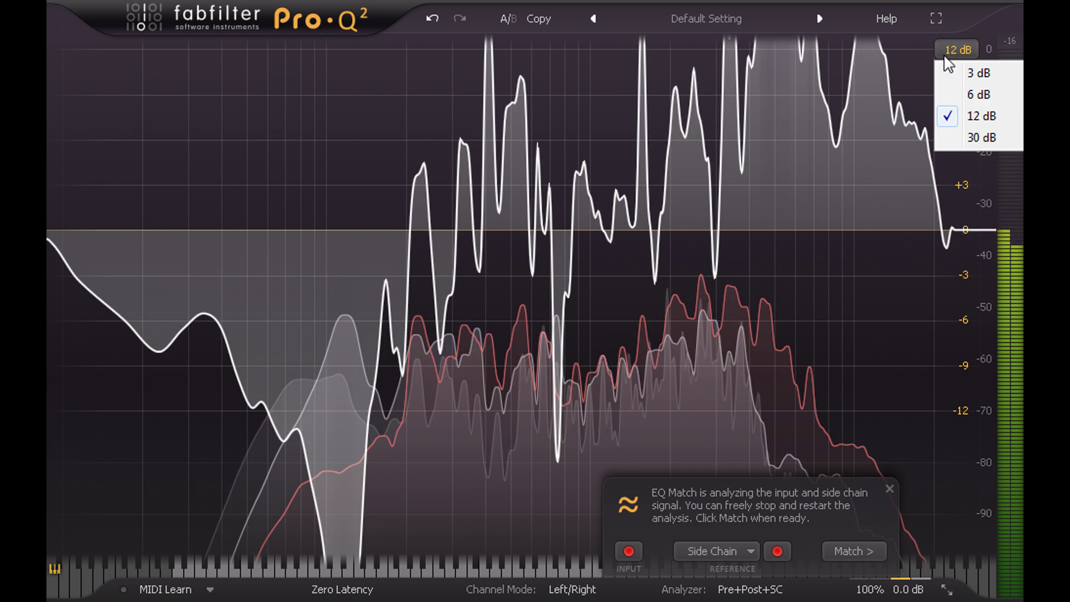
pyautogui.click(963, 136)
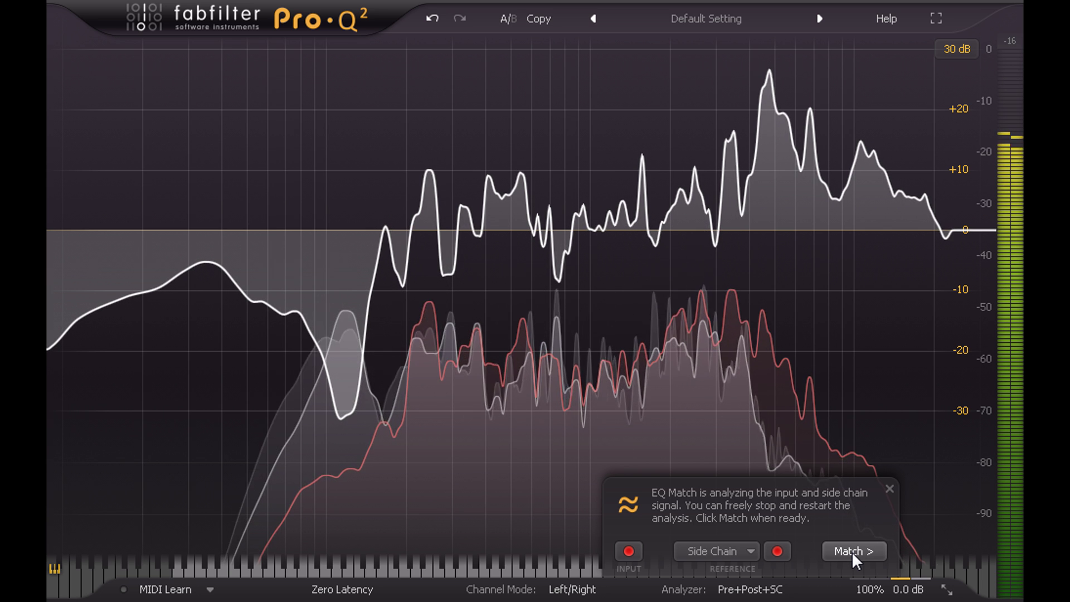
# Generate and accept the matched guitar EQ curve, then select all its bands
pyautogui.click(852, 552)
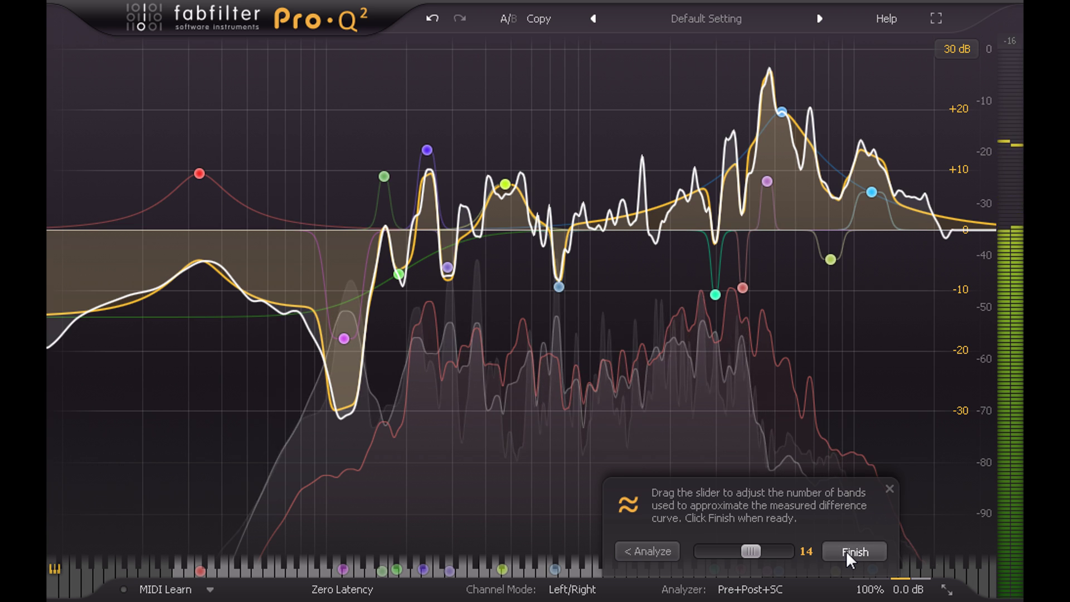
pyautogui.click(848, 551)
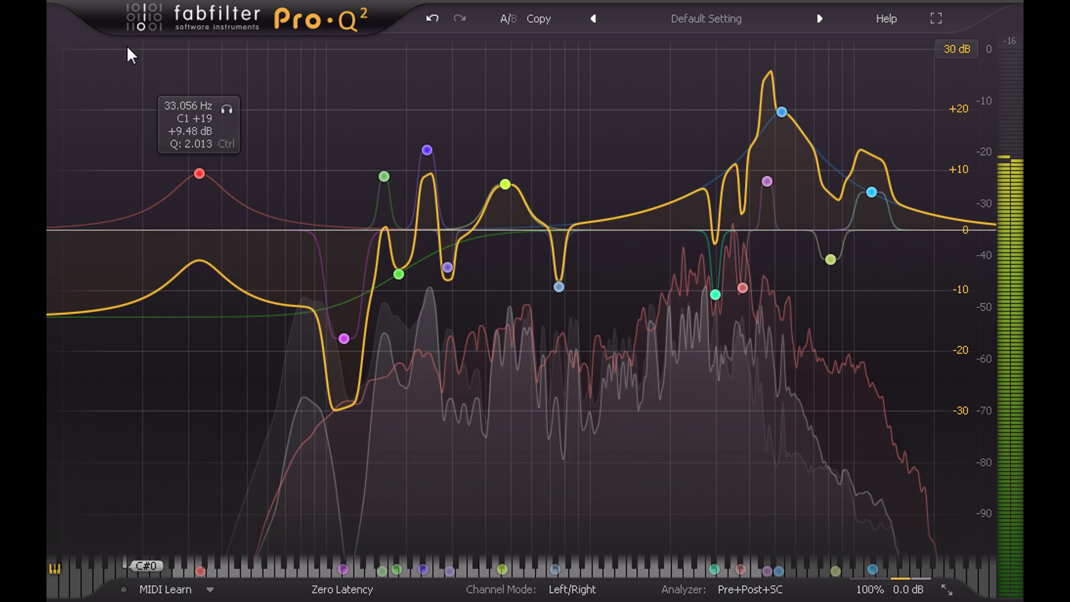
pyautogui.moveTo(116, 44); pyautogui.dragTo(1015, 503)
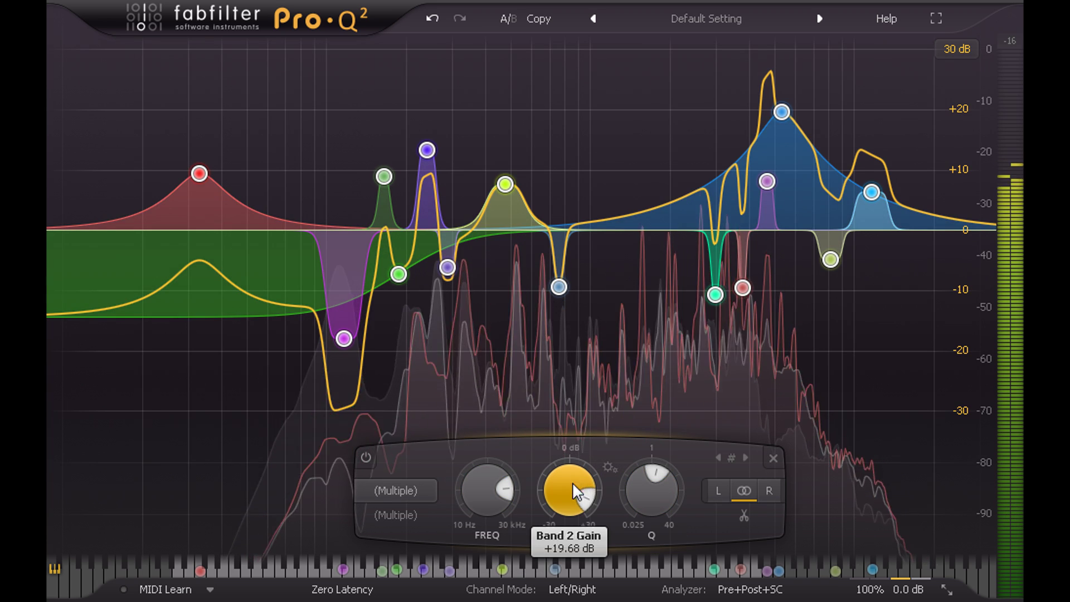
# Scale all band gains to gentle cuts, Band 2 near -3 dB, on a 6 dB display
pyautogui.moveTo(573, 483); pyautogui.dragTo(570, 577)
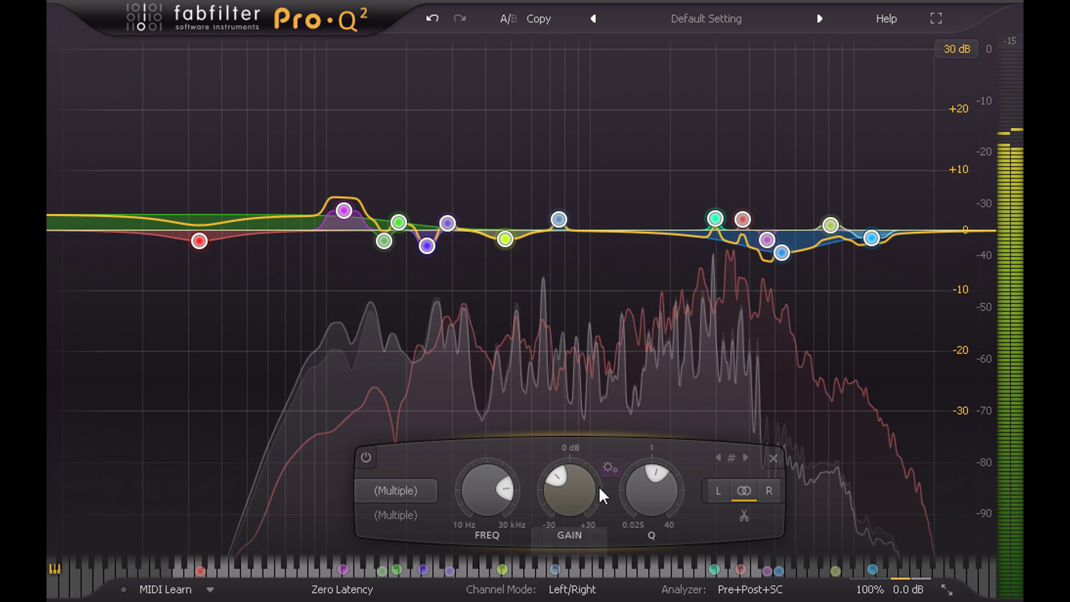
pyautogui.moveTo(577, 493); pyautogui.dragTo(573, 479)
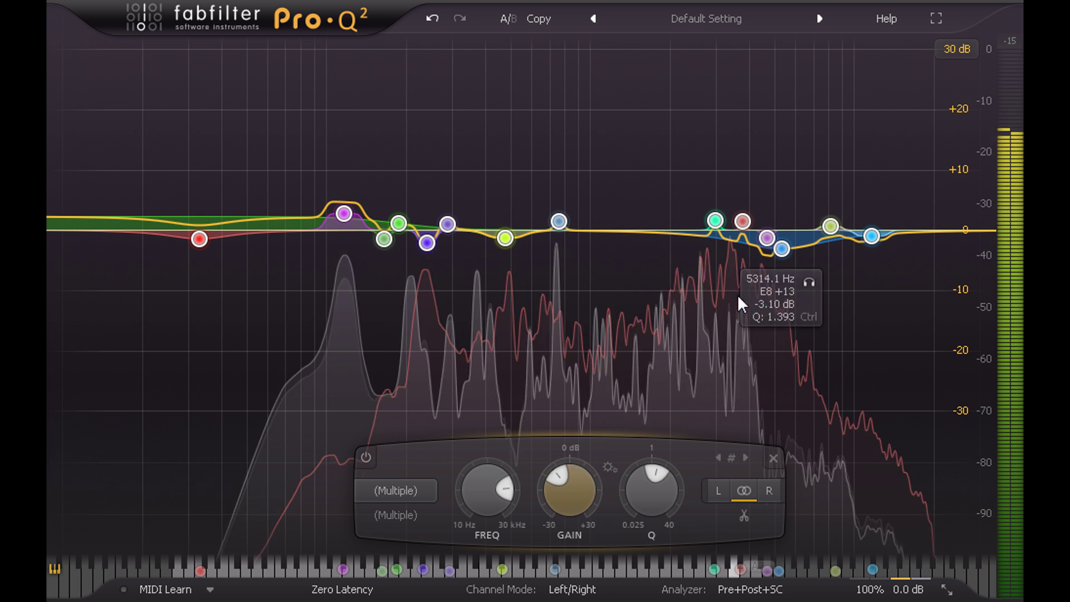
pyautogui.click(956, 49)
pyautogui.click(976, 93)
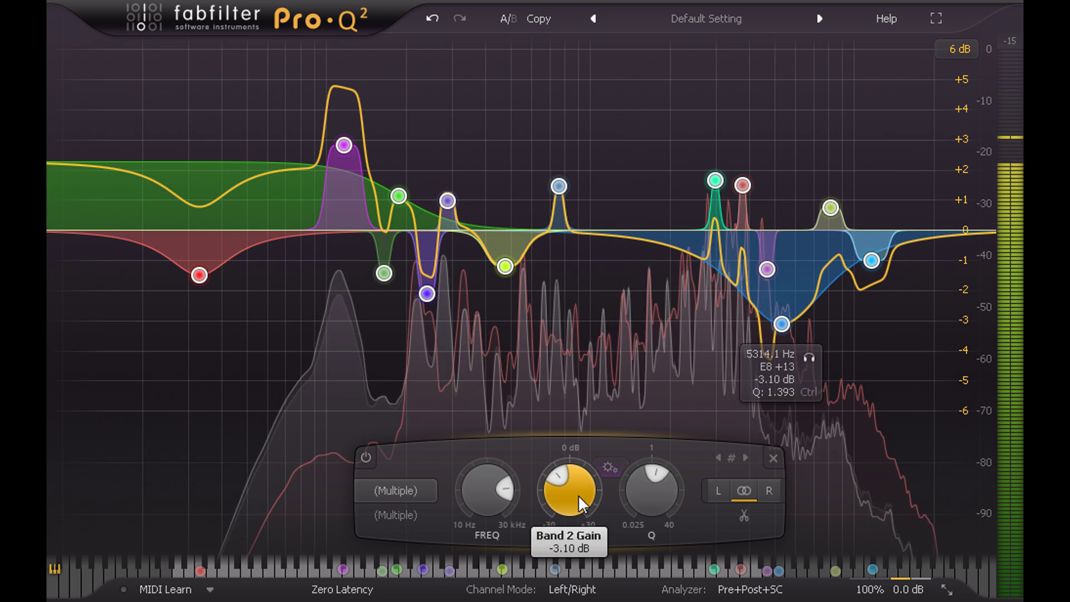
pyautogui.moveTo(578, 494)
pyautogui.mouseDown()
pyautogui.moveTo(569, 513)
pyautogui.moveTo(568, 494)
pyautogui.mouseUp()
# A/B the matched guitar carve bypassed and active, then scale all band gains toward 0 dB
pyautogui.click(366, 457)
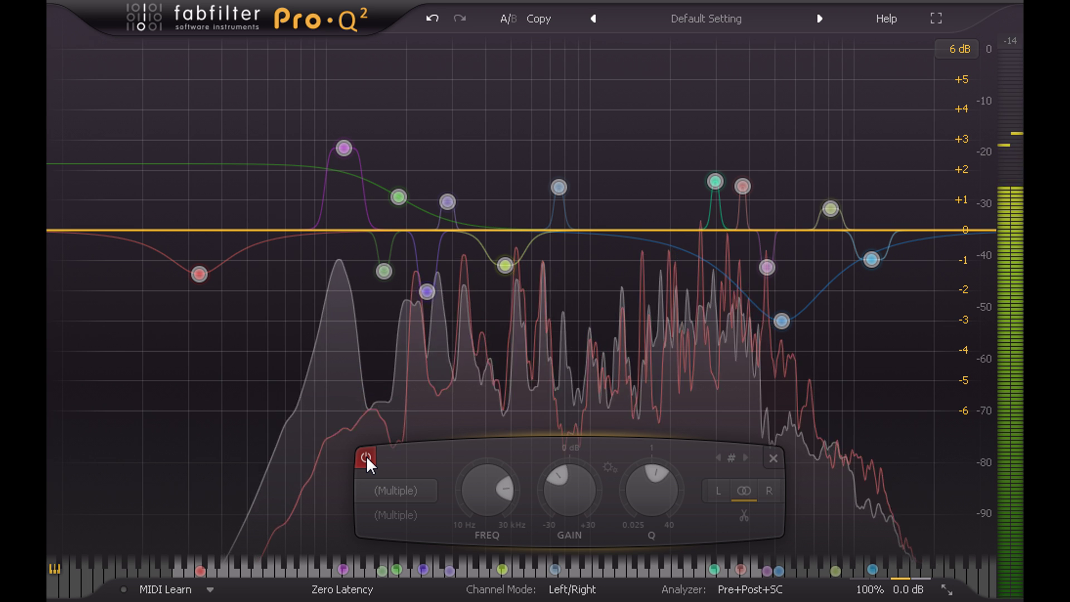
pyautogui.click(367, 457)
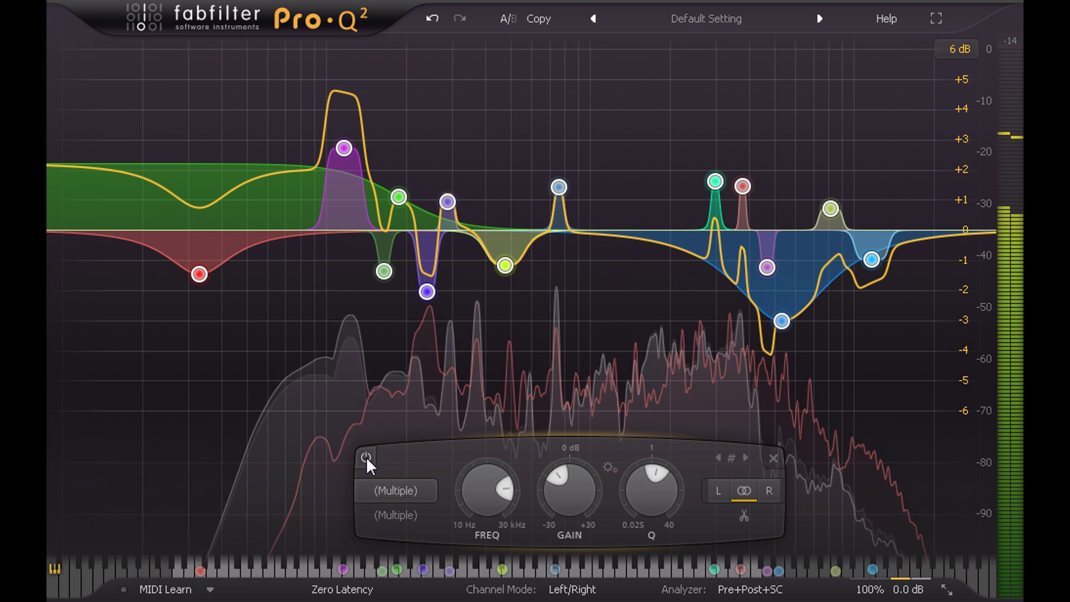
pyautogui.click(164, 401)
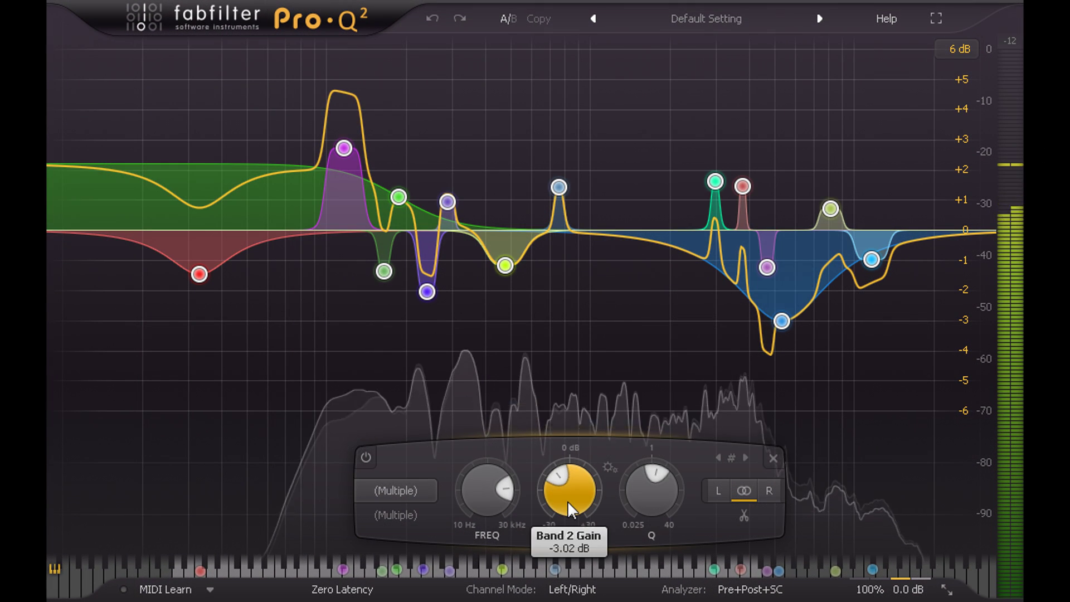
pyautogui.moveTo(568, 501); pyautogui.dragTo(565, 412)
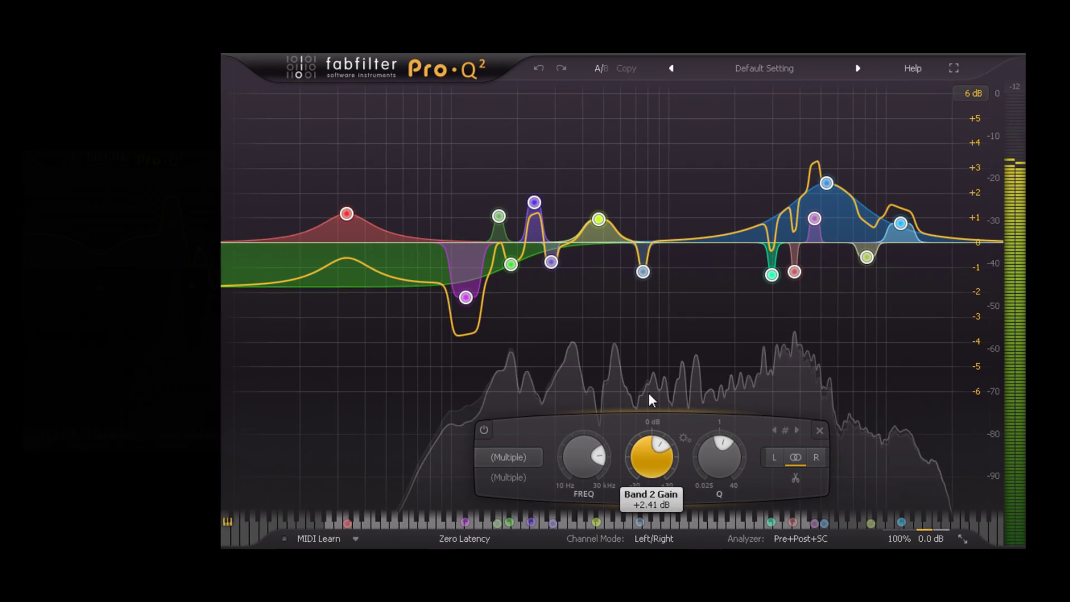
# Bring up the next track's Pro-Q 2, flat at Default Setting with the analyzer running
pyautogui.moveTo(649, 393); pyautogui.dragTo(650, 395)
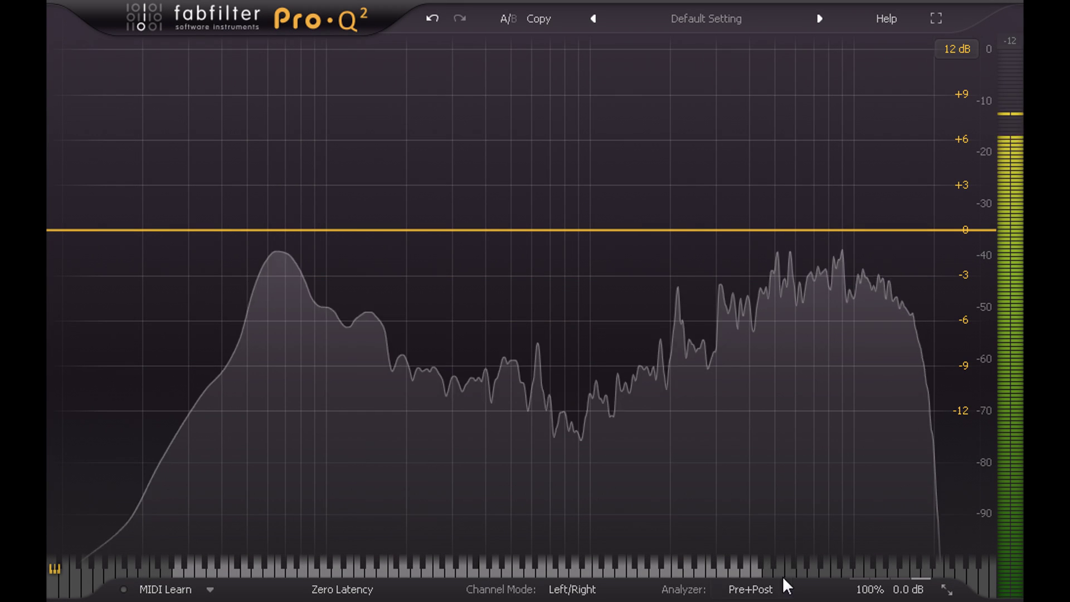
# EQ-match against the 'BACKLINE - humbar - looking back' reference on a 30 dB display range
pyautogui.moveTo(755, 587)
pyautogui.click(797, 561)
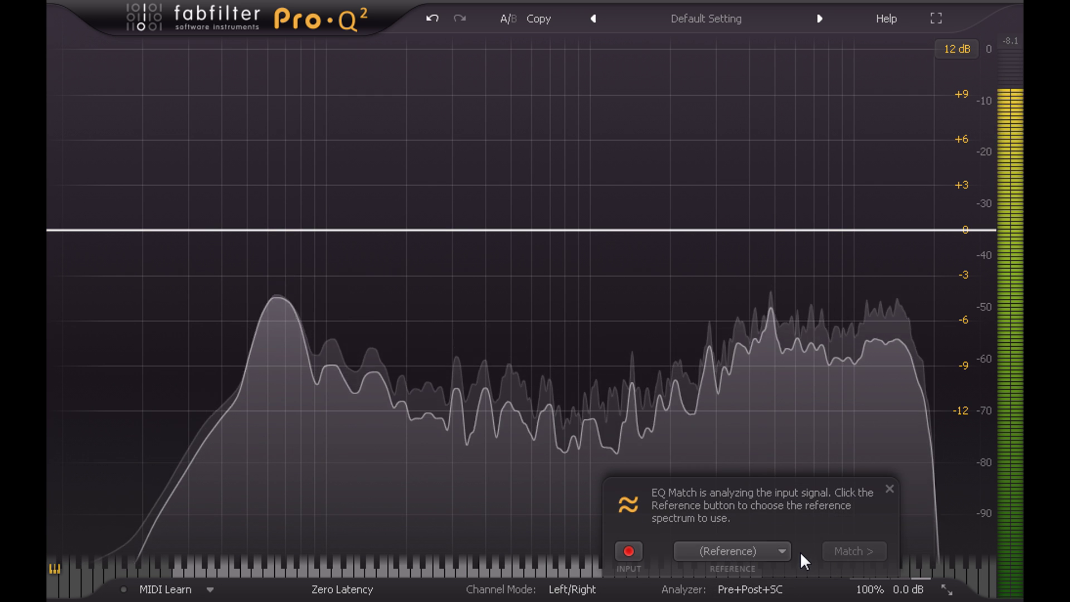
pyautogui.click(773, 554)
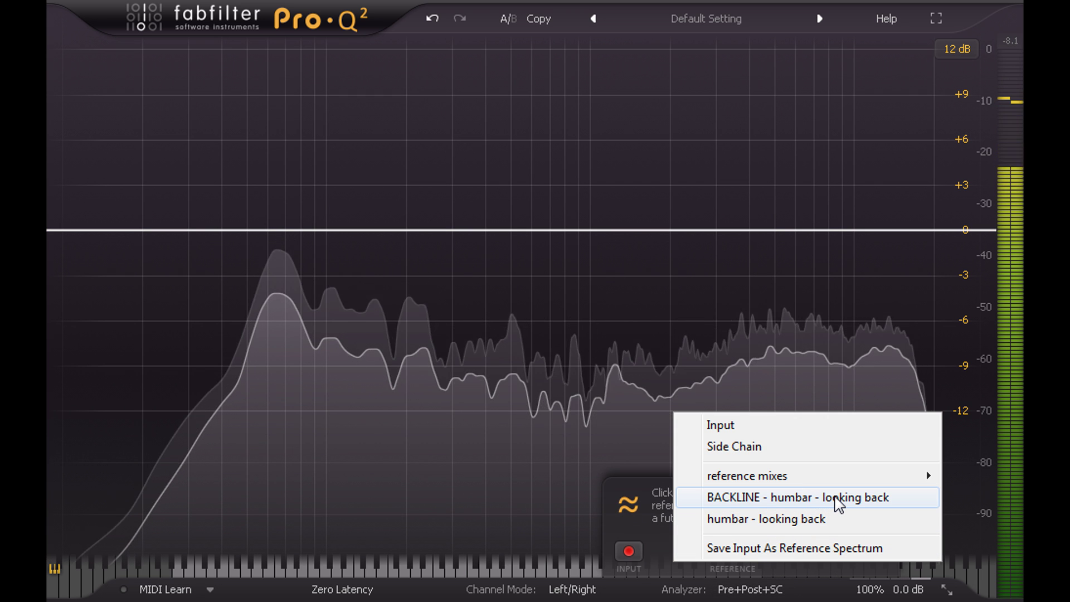
pyautogui.click(839, 499)
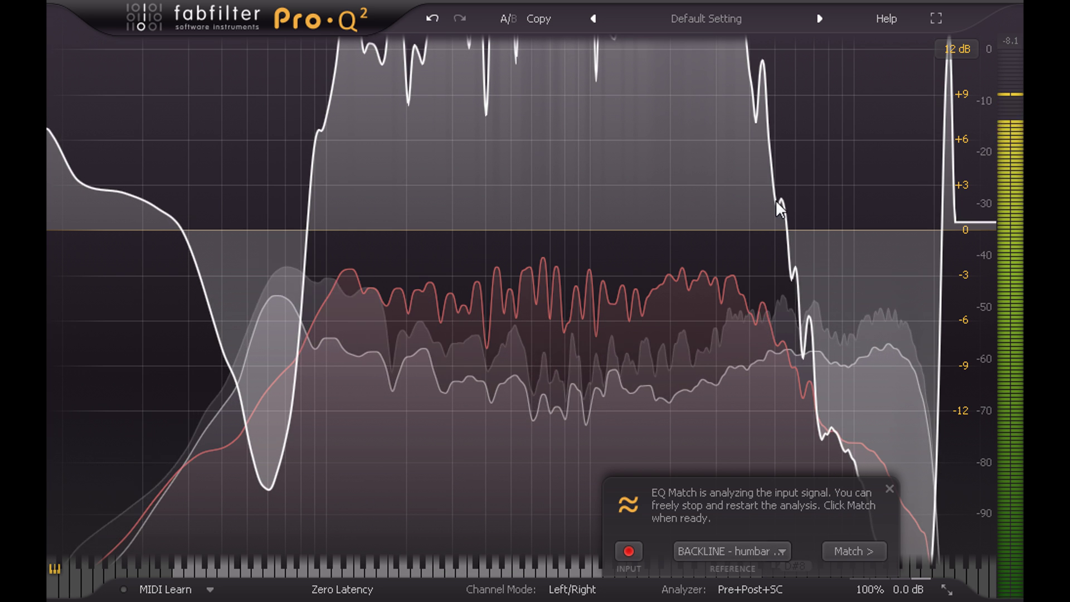
pyautogui.click(959, 49)
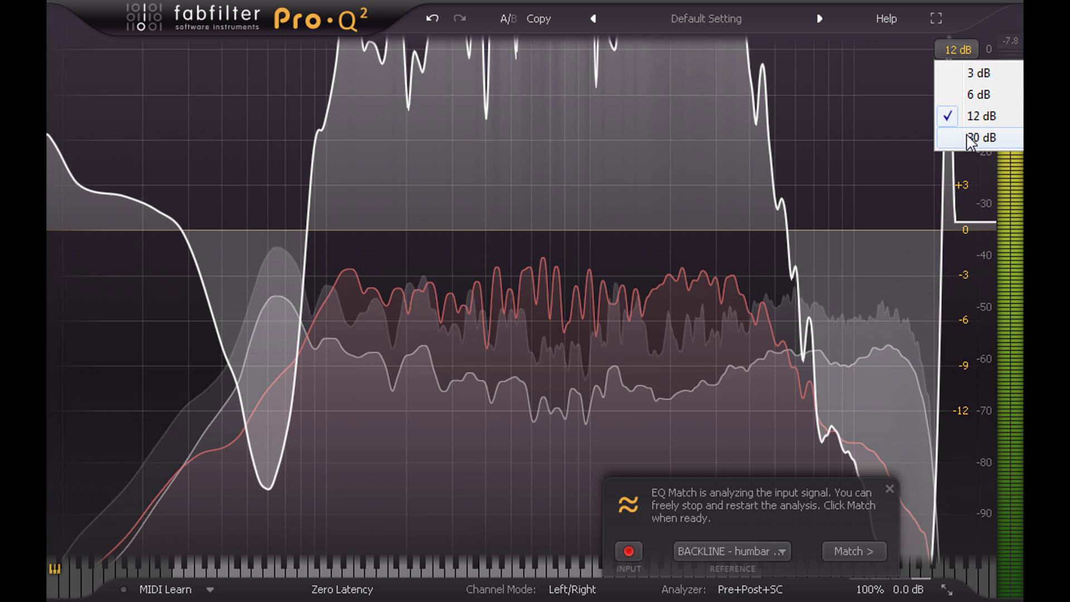
pyautogui.click(970, 137)
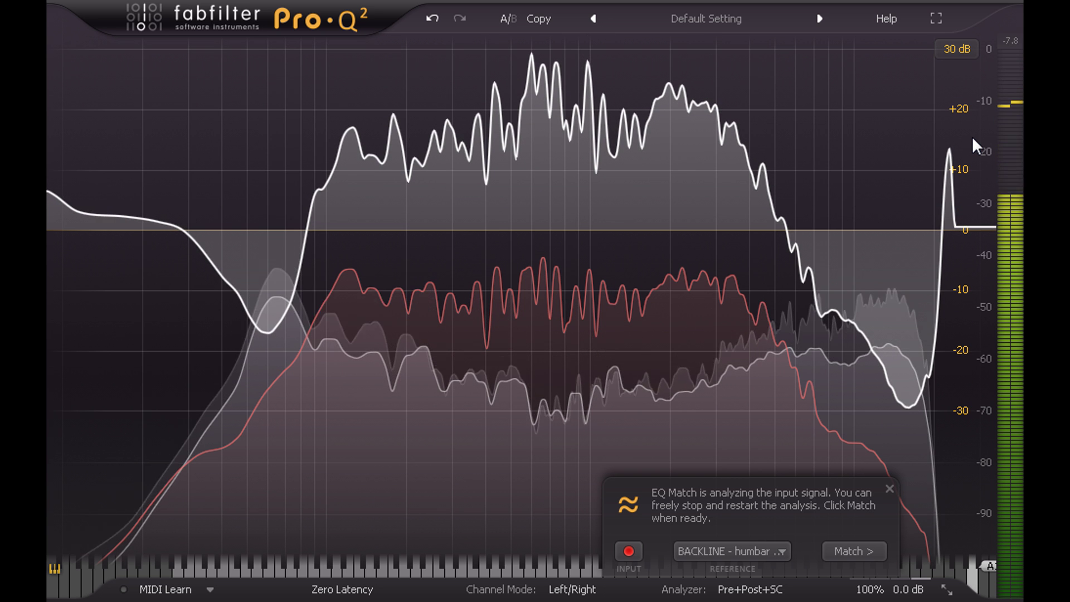
pyautogui.moveTo(887, 586)
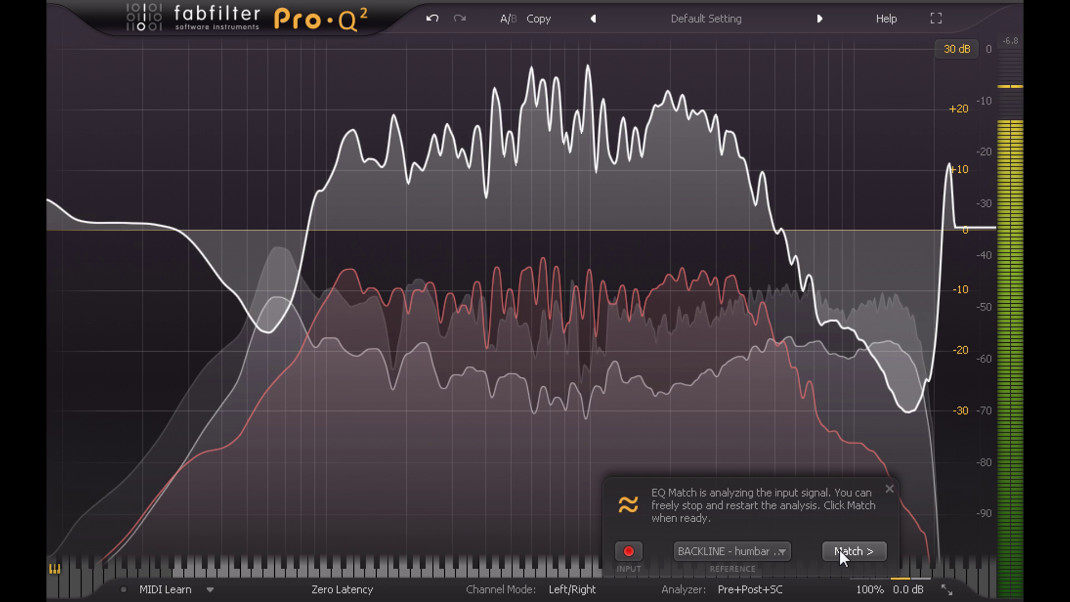
# Finish the match with 12 bands, then invert and scale down all band gains
pyautogui.click(847, 550)
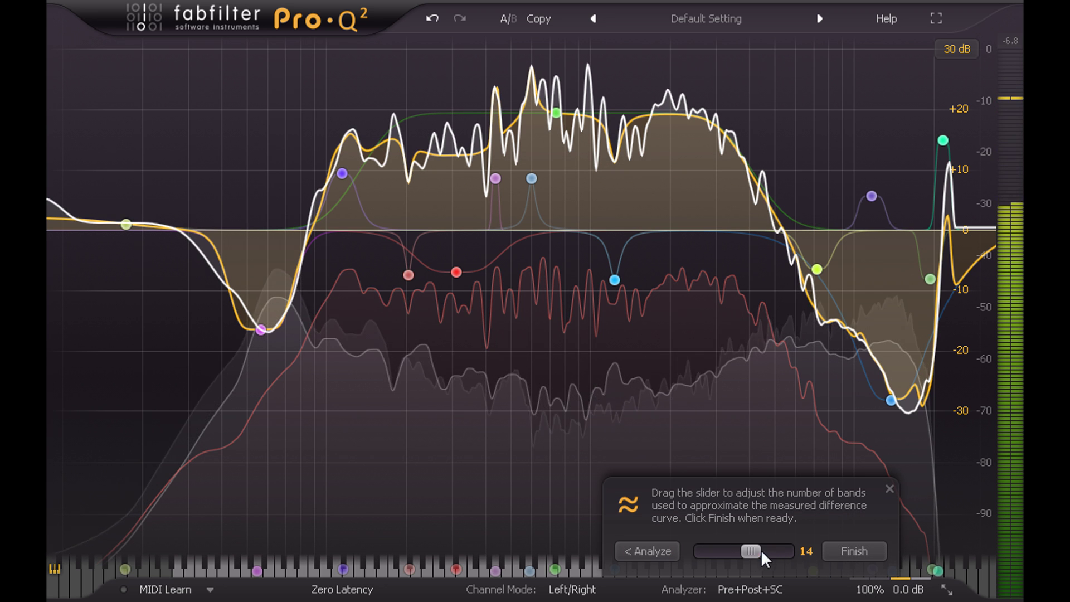
pyautogui.moveTo(761, 549); pyautogui.dragTo(747, 549)
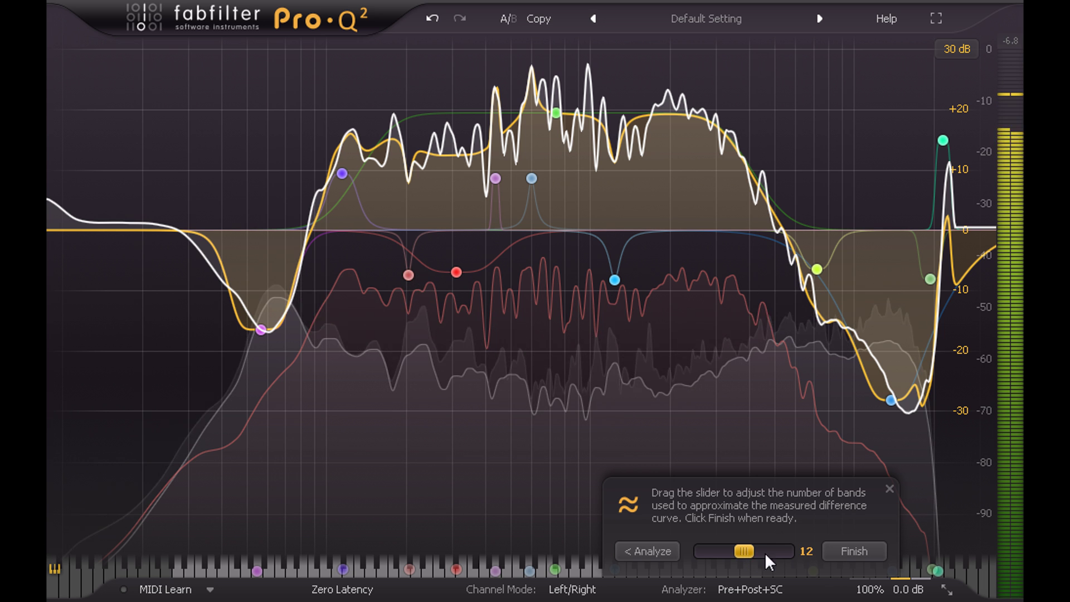
pyautogui.click(855, 552)
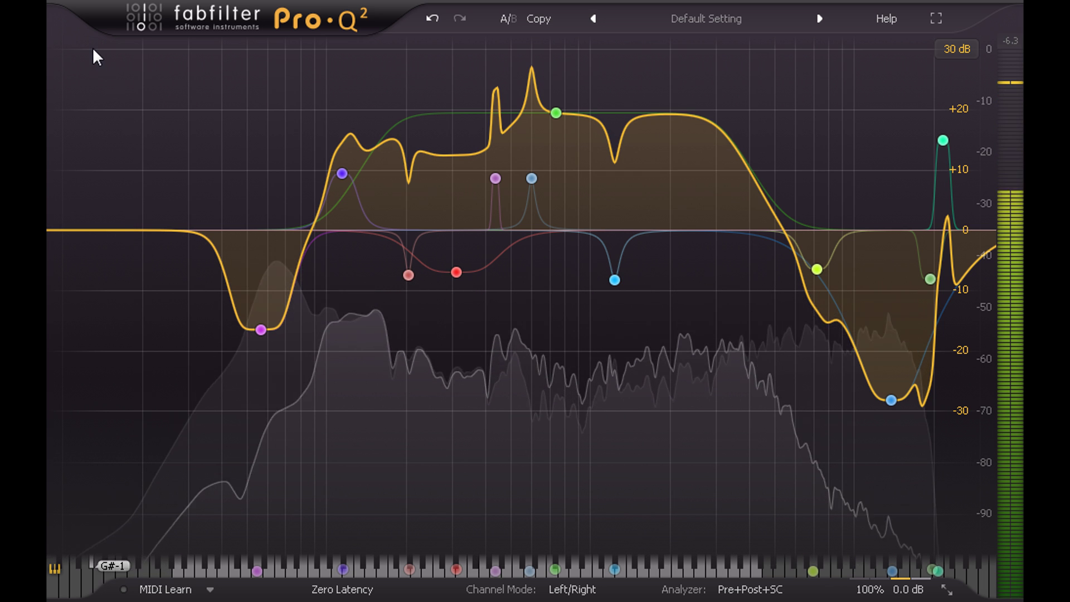
pyautogui.moveTo(93, 48); pyautogui.dragTo(959, 424)
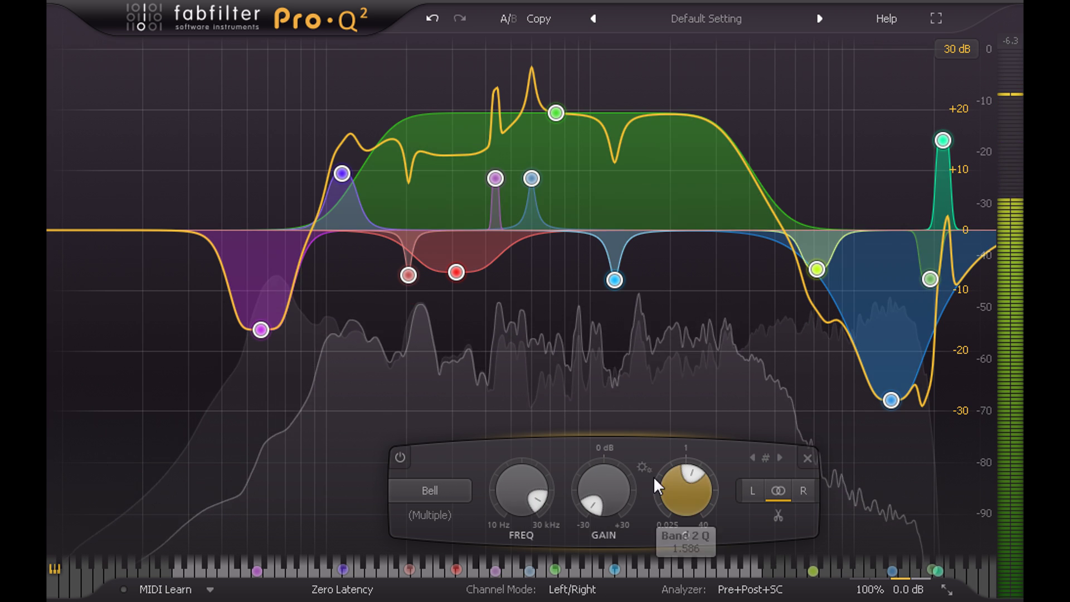
pyautogui.moveTo(610, 487); pyautogui.dragTo(618, 292)
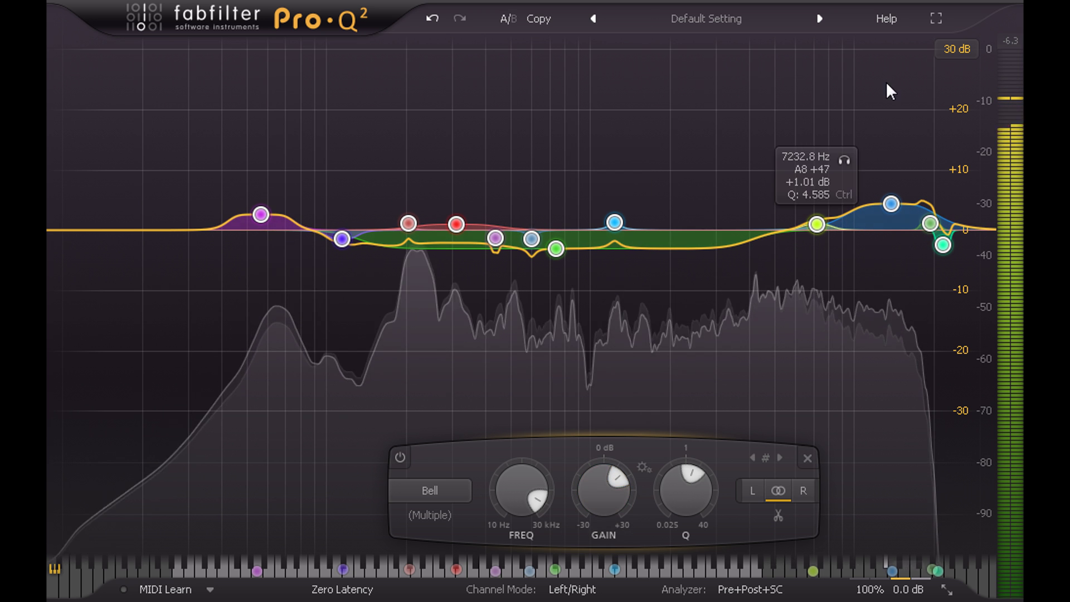
# Switch the display to a 6 dB range and delete the 56.5 Hz boost band
pyautogui.click(957, 49)
pyautogui.click(979, 96)
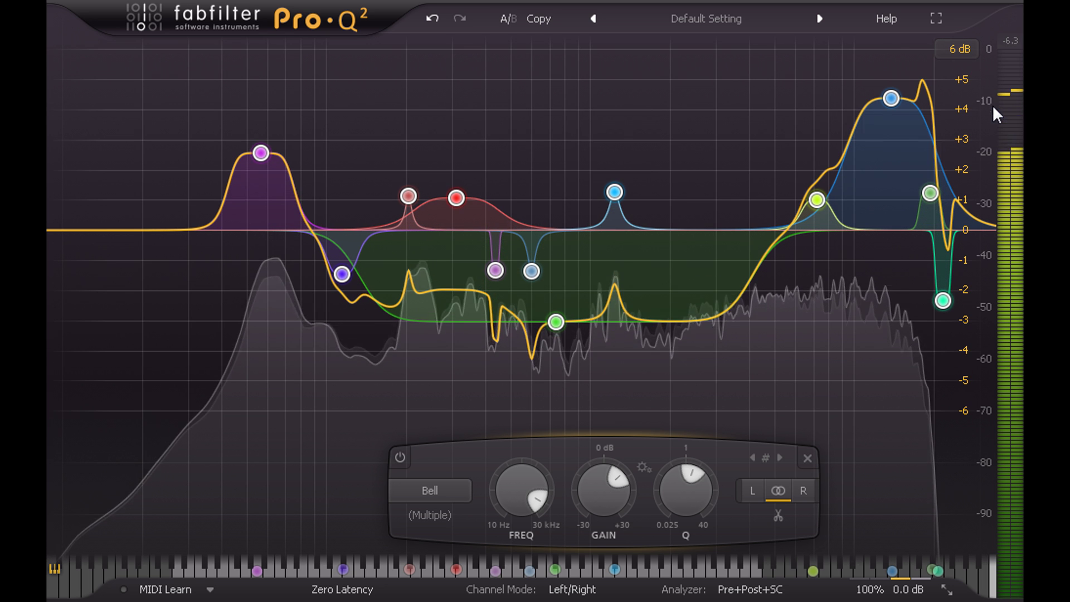
pyautogui.click(261, 153)
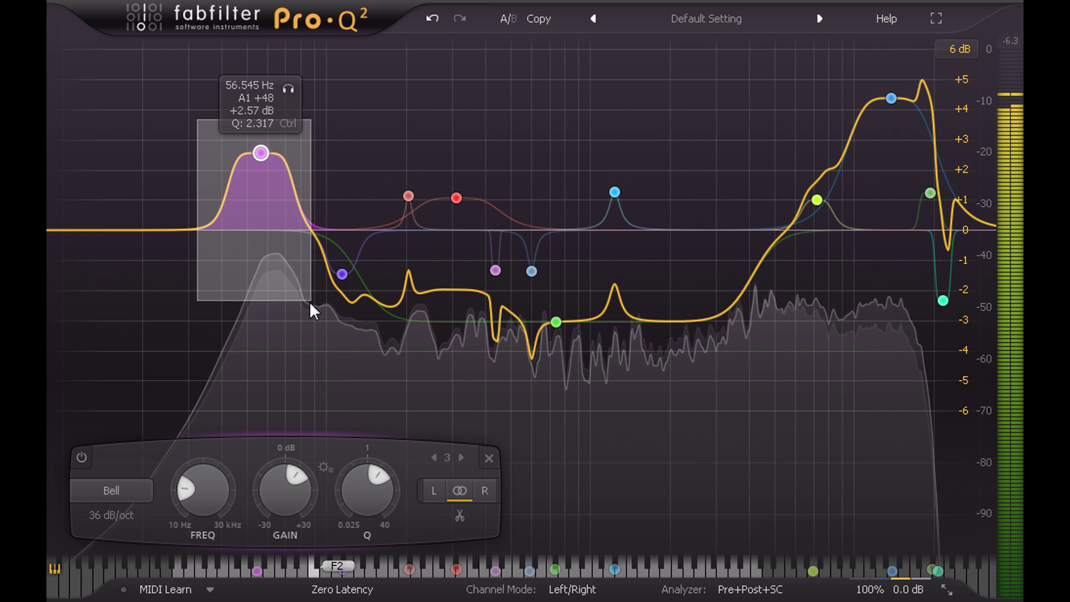
pyautogui.click(489, 459)
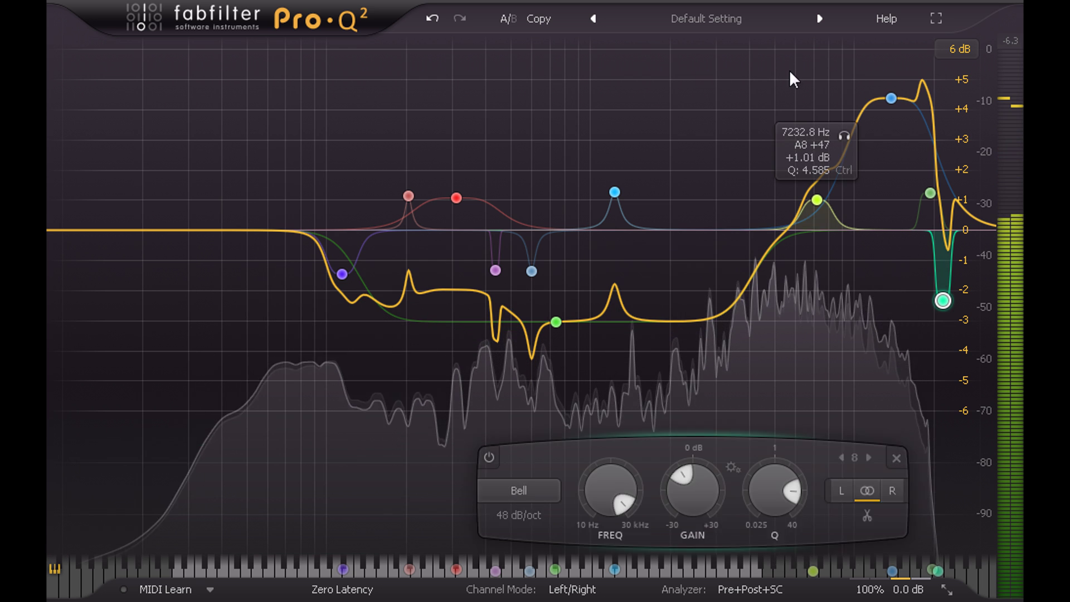
# Delete the four high-frequency bands and deepen the seven remaining mid bands to about -3.8 dB
pyautogui.moveTo(791, 72); pyautogui.dragTo(969, 456)
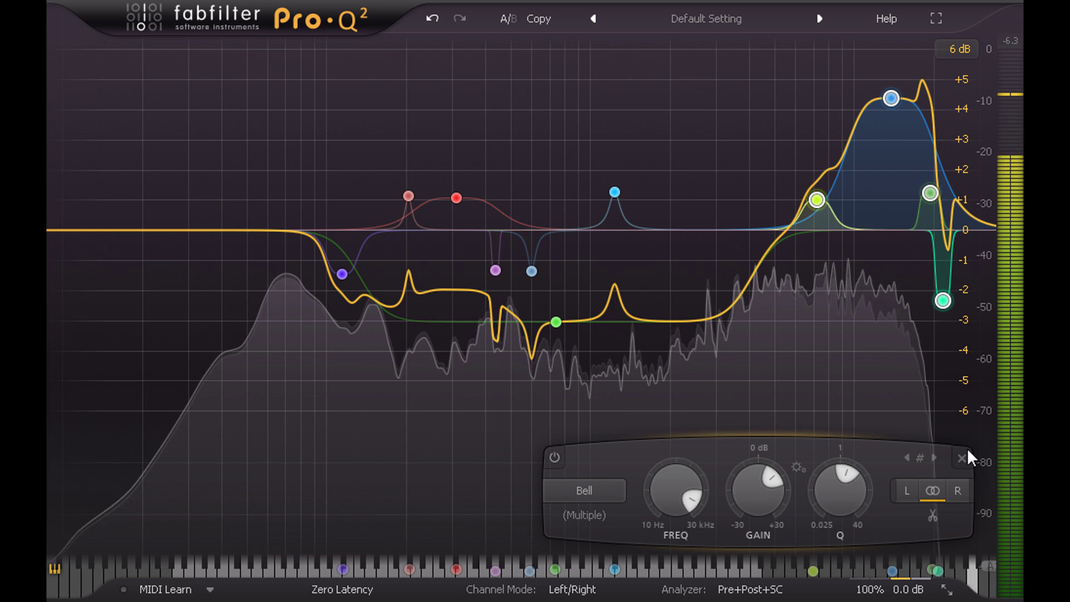
pyautogui.click(963, 459)
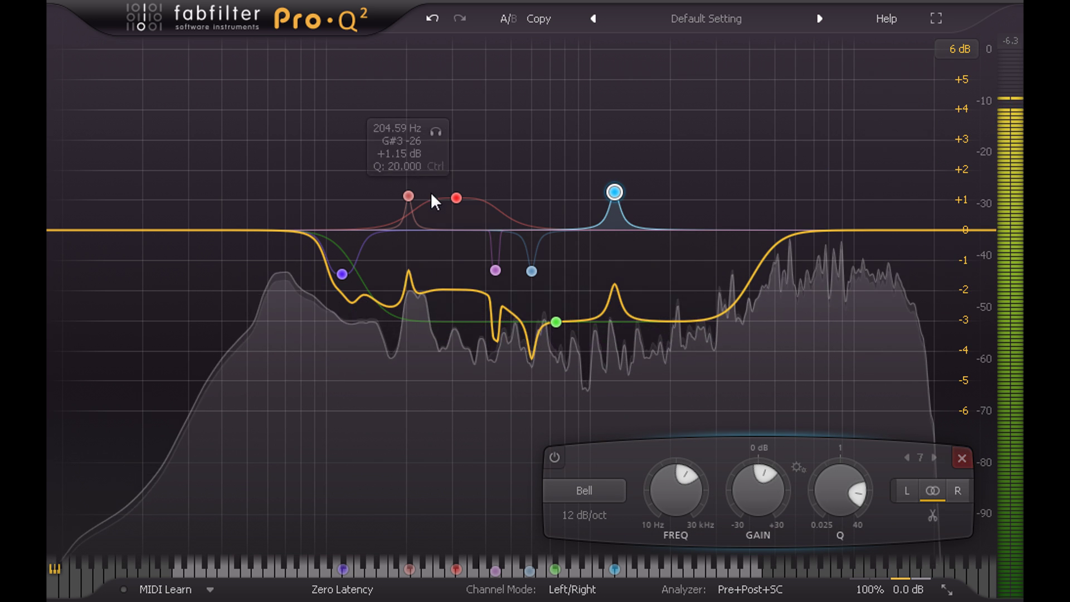
pyautogui.moveTo(241, 171); pyautogui.dragTo(833, 438)
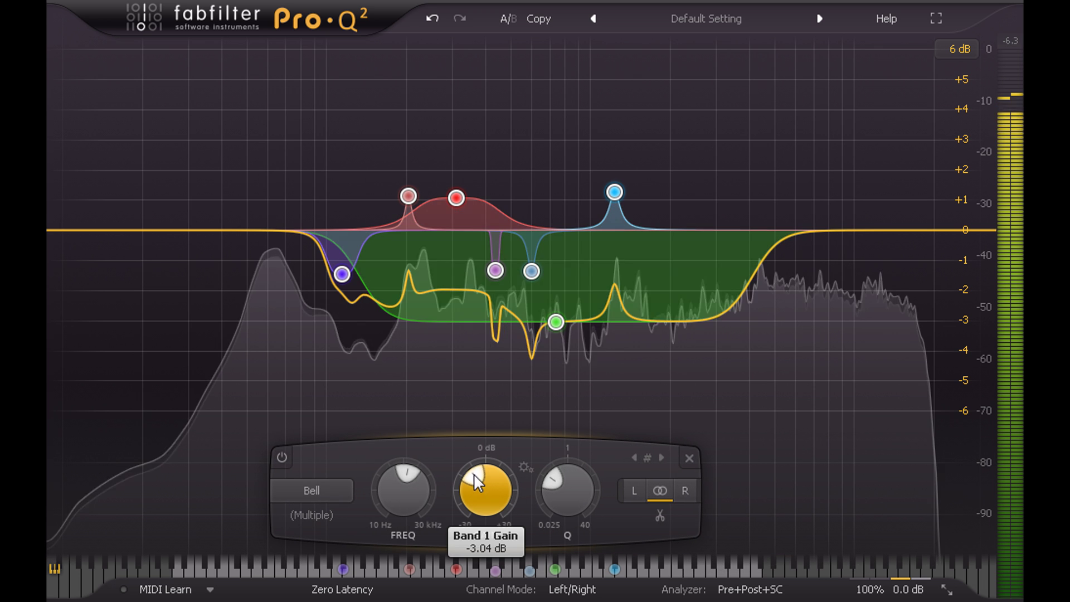
pyautogui.moveTo(474, 473); pyautogui.dragTo(501, 514)
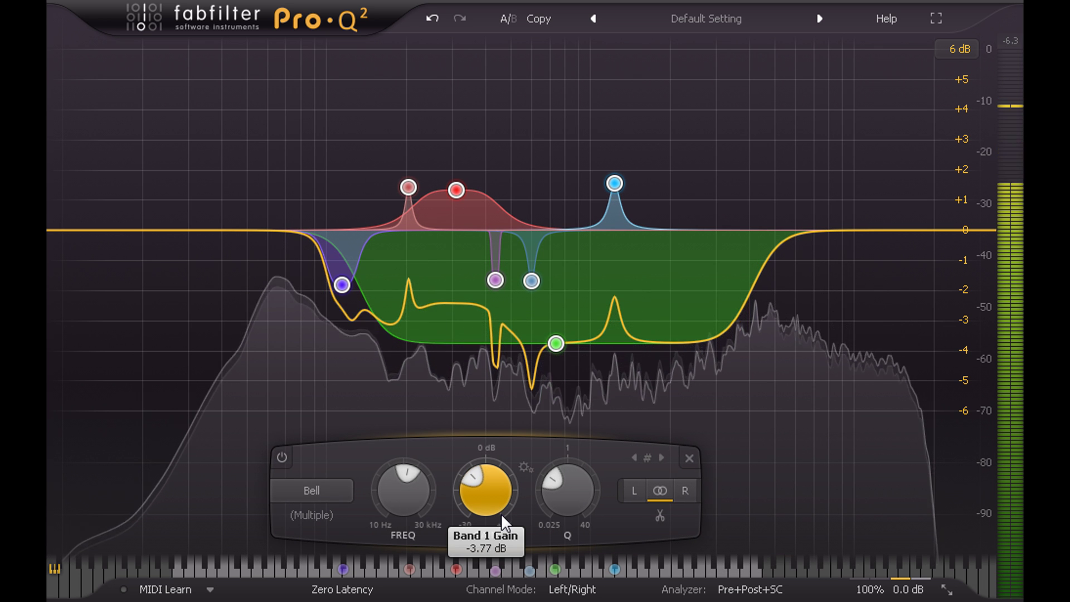
# Compare the carve bypassed and active twice, then ease all bands shallower to about -2.7 dB
pyautogui.click(282, 457)
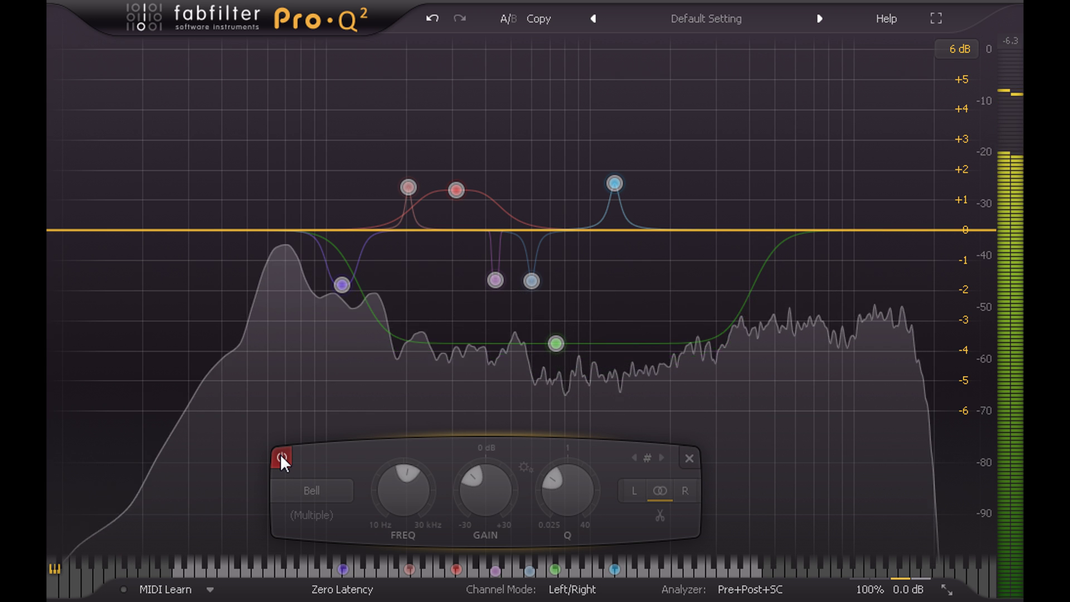
pyautogui.click(281, 458)
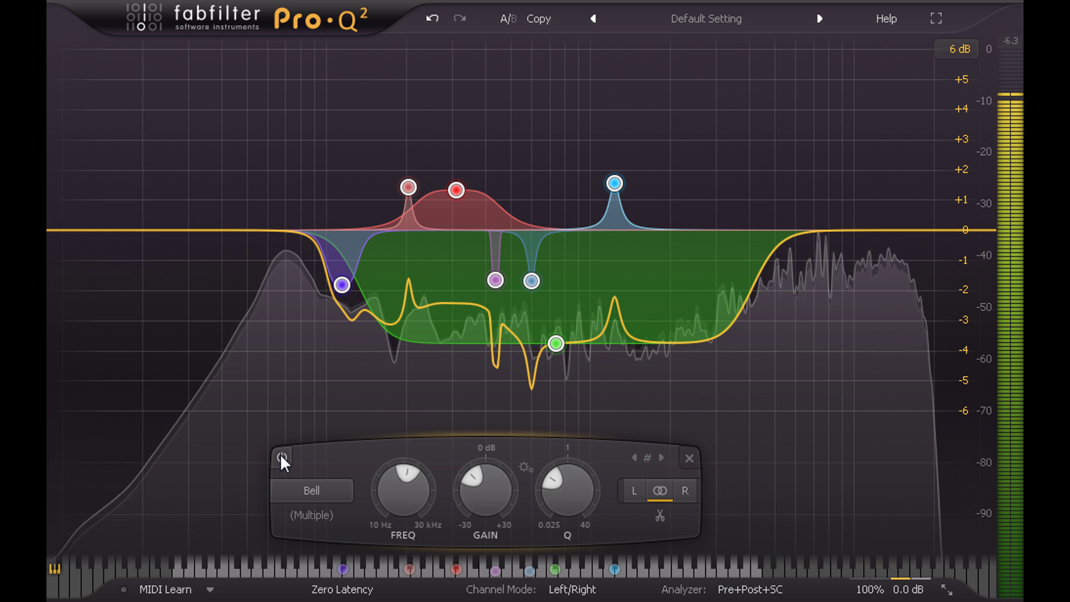
pyautogui.click(281, 457)
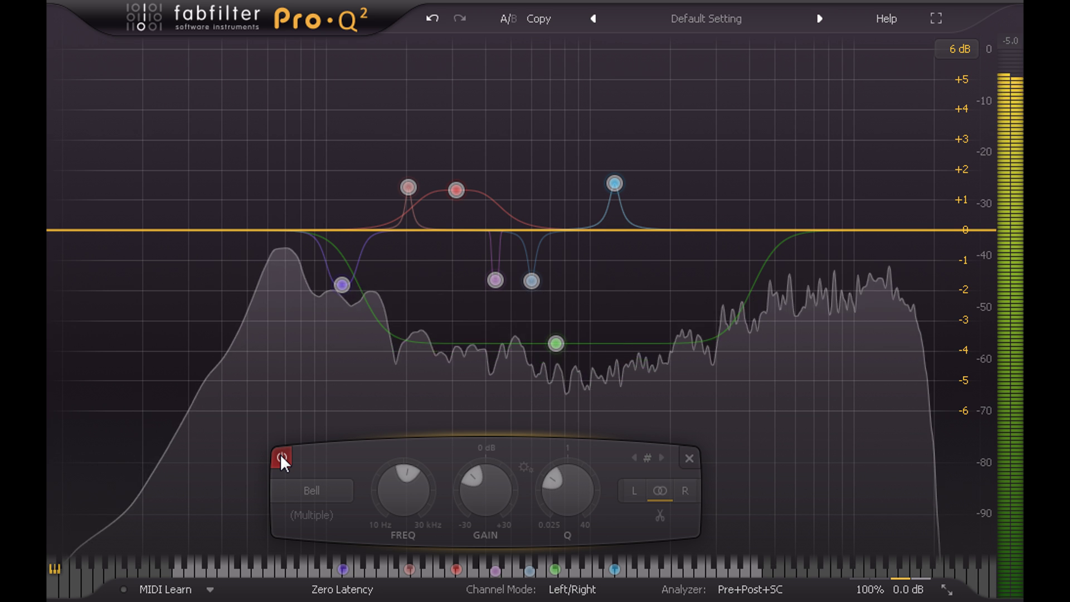
pyautogui.click(282, 457)
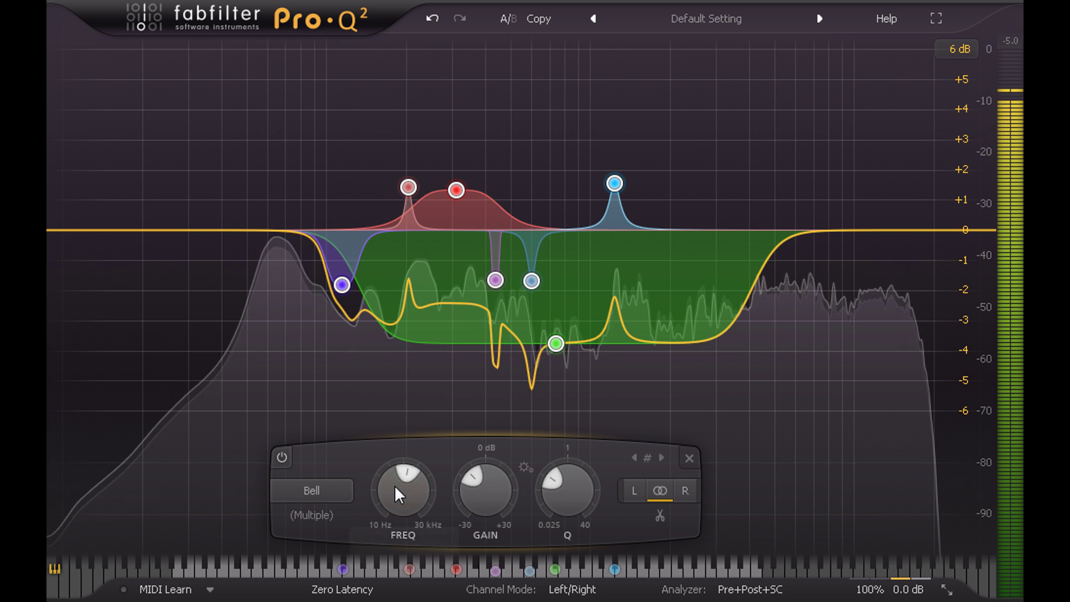
pyautogui.moveTo(478, 510); pyautogui.dragTo(480, 491)
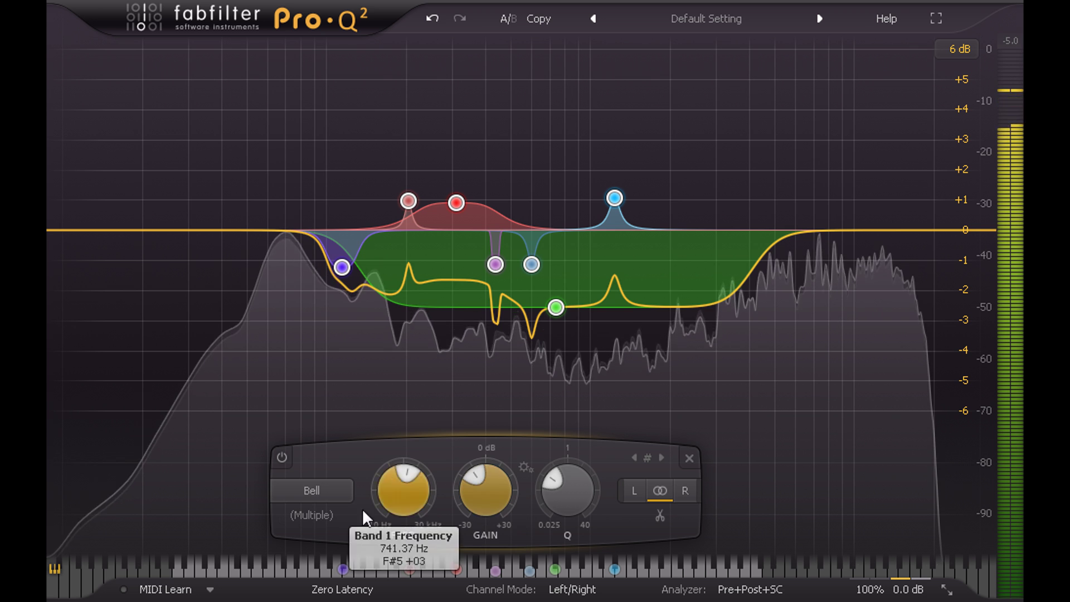
pyautogui.click(205, 487)
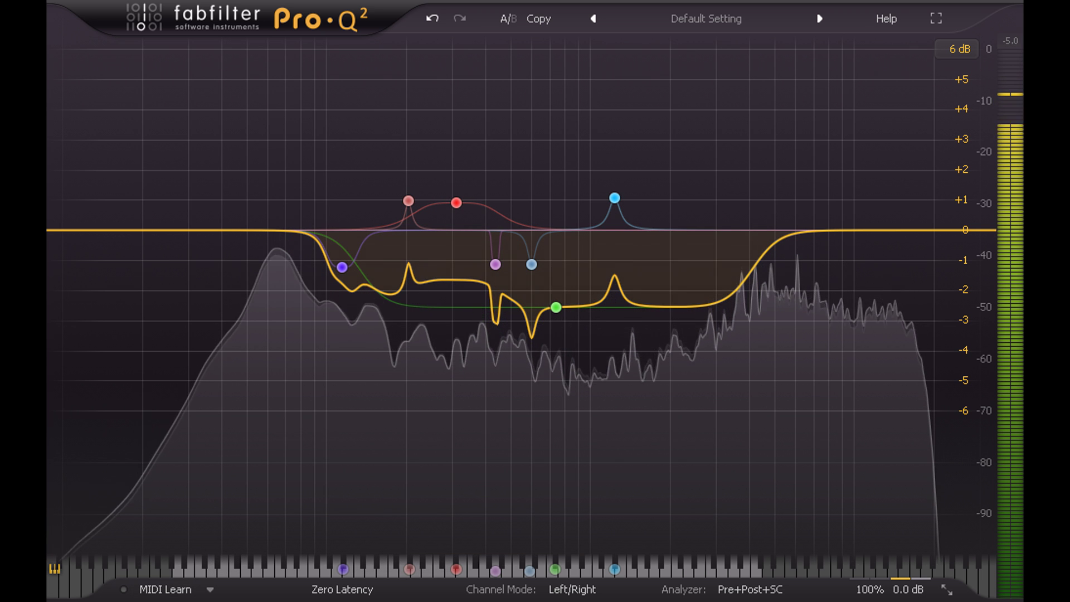